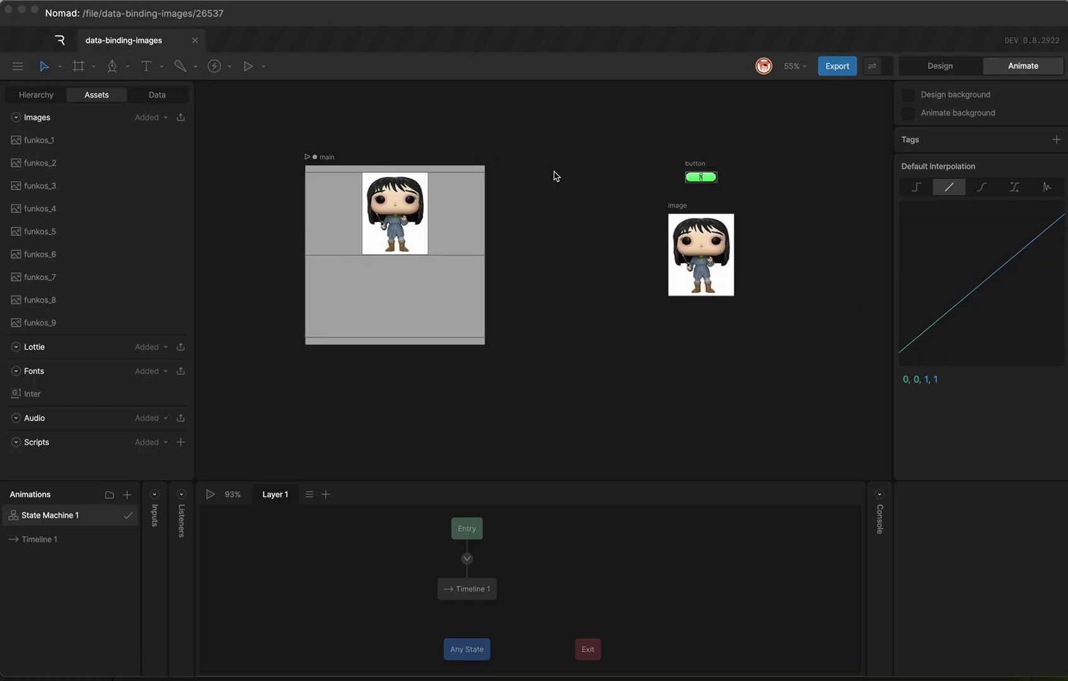
Inspect the image, button and main artboards and their layer trees.
{"action": "left_click", "coordinate": [679, 211]}
{"action": "left_click", "coordinate": [45, 99]}
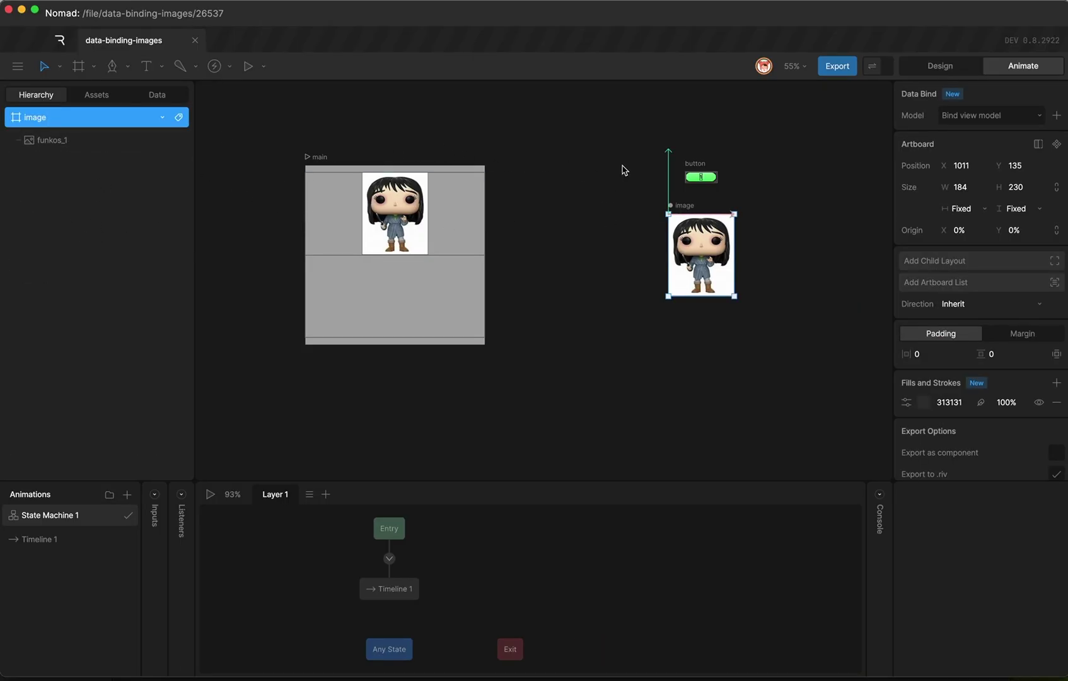
{"action": "left_click", "coordinate": [706, 161]}
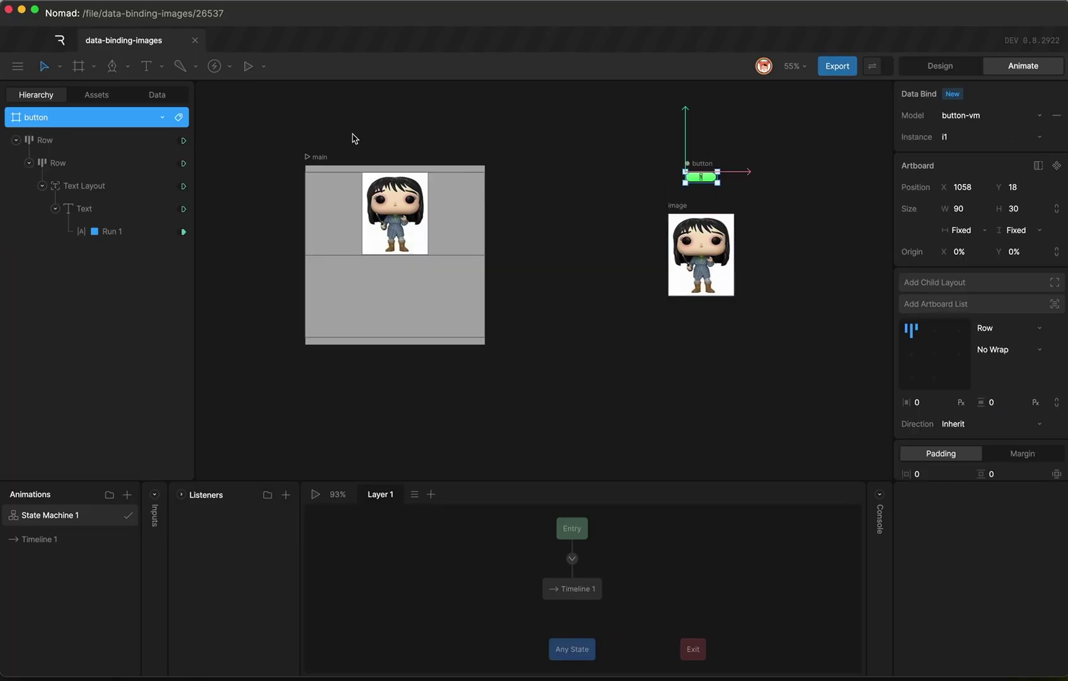
{"action": "left_click", "coordinate": [320, 157]}
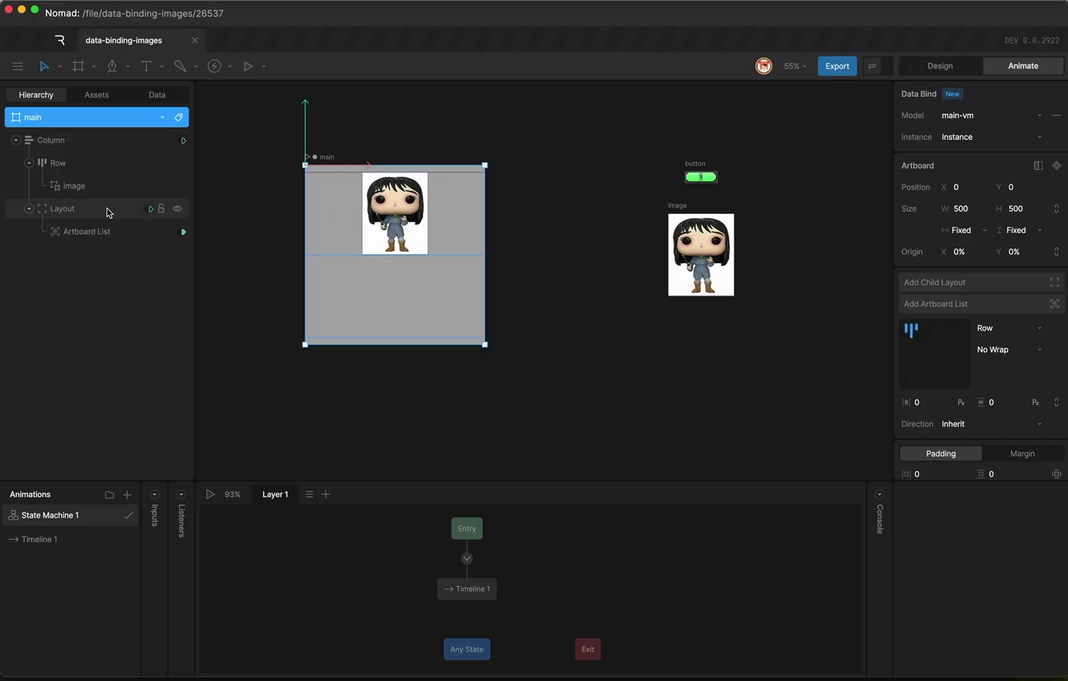
Run and stop the preview, then view button-vm's instance i1 with btn-img funkos_1.
{"action": "left_click", "coordinate": [212, 494]}
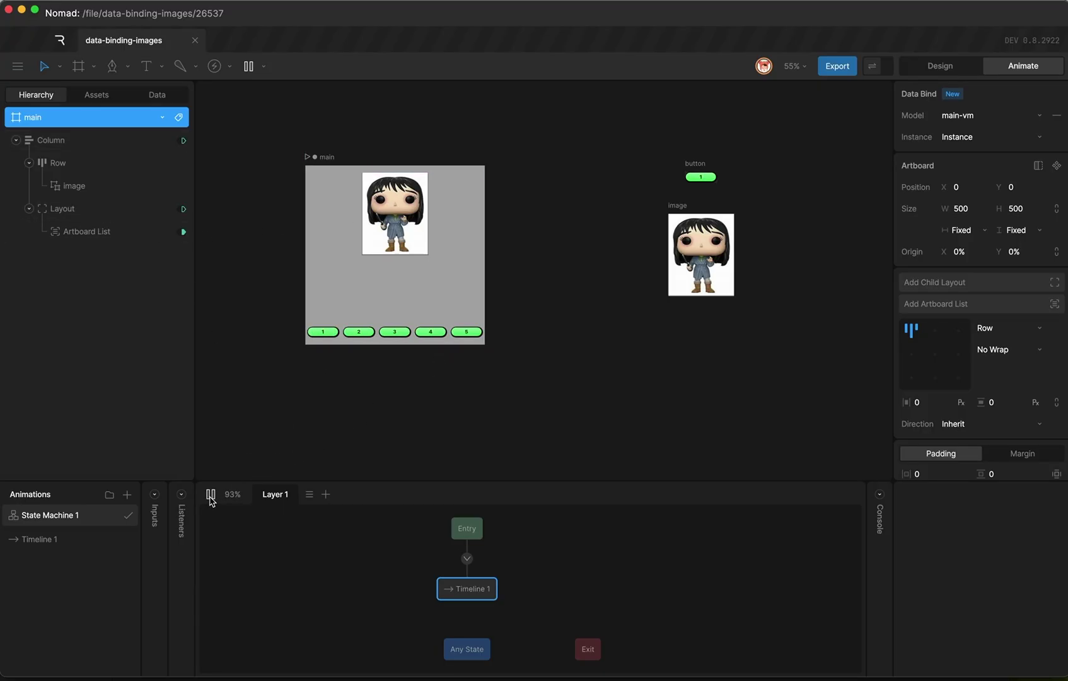
{"action": "left_click", "coordinate": [210, 497]}
{"action": "left_click", "coordinate": [161, 102]}
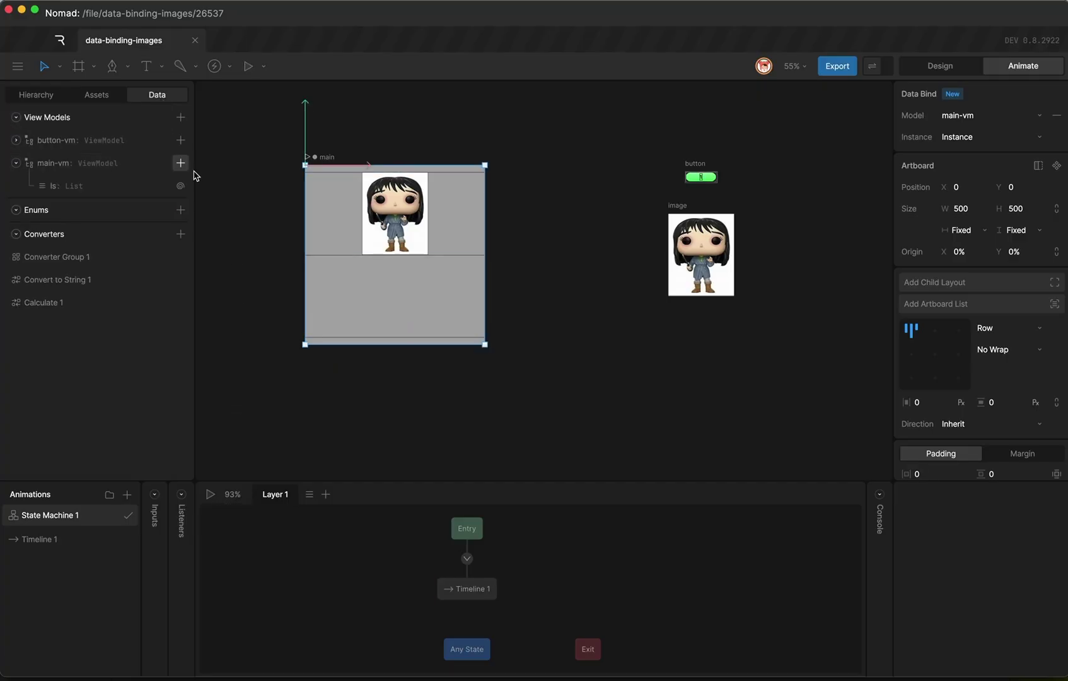
{"action": "left_click", "coordinate": [58, 141]}
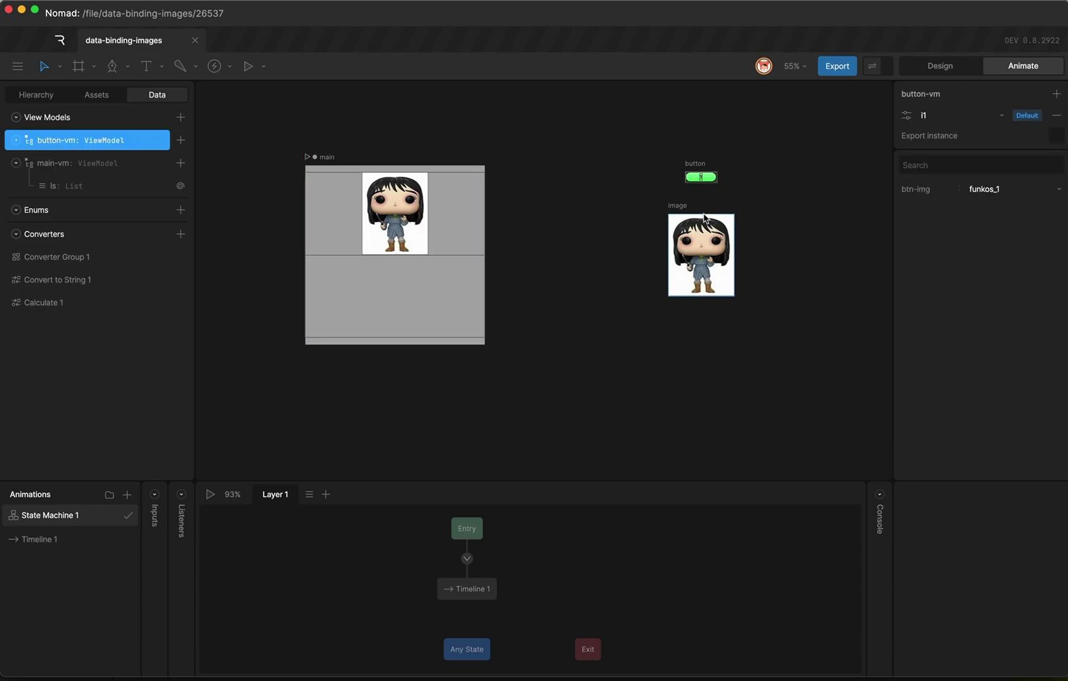
Add an Image property to main-vm and rename it img.
{"action": "left_click", "coordinate": [53, 165]}
{"action": "left_click", "coordinate": [180, 162]}
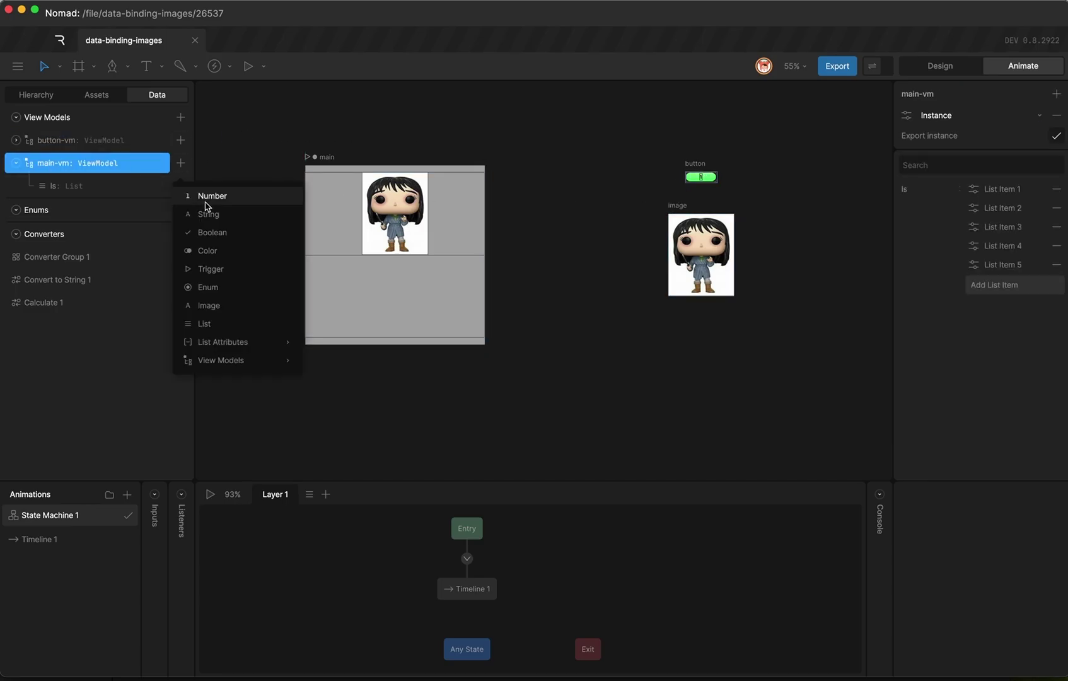
{"action": "left_click", "coordinate": [245, 306]}
{"action": "double_click", "coordinate": [82, 186]}
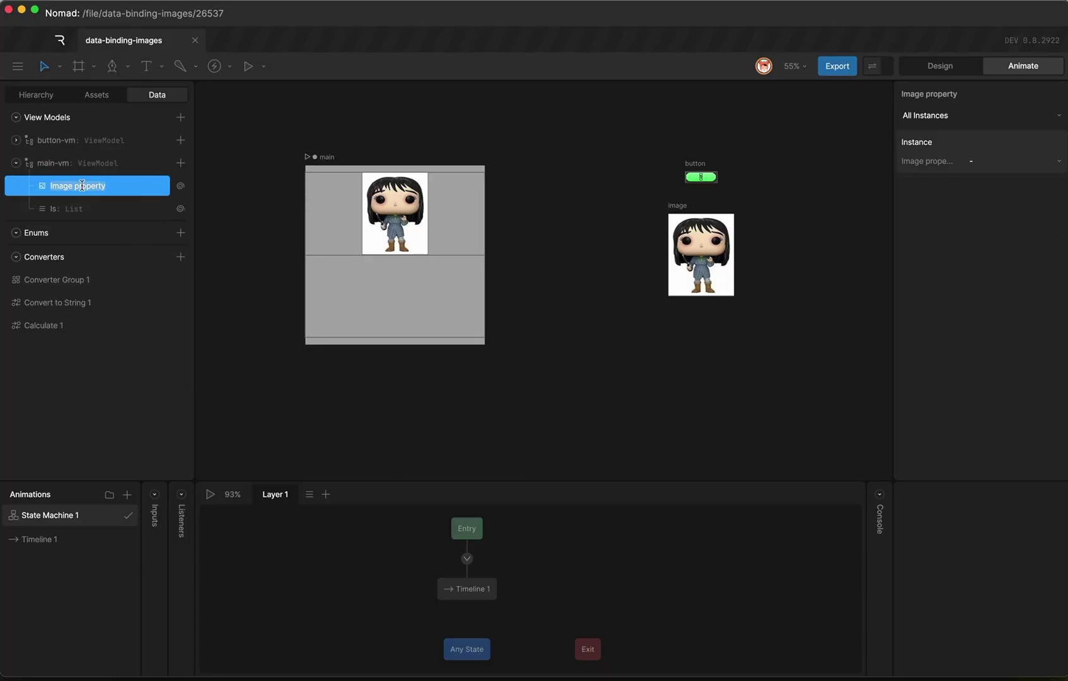
{"action": "key", "text": "BackSpace"}
{"action": "type", "text": "img"}
{"action": "key", "text": "Return"}
Data-bind the funkos_1 picture layer's Image on the image artboard to img.
{"action": "left_click", "coordinate": [683, 209]}
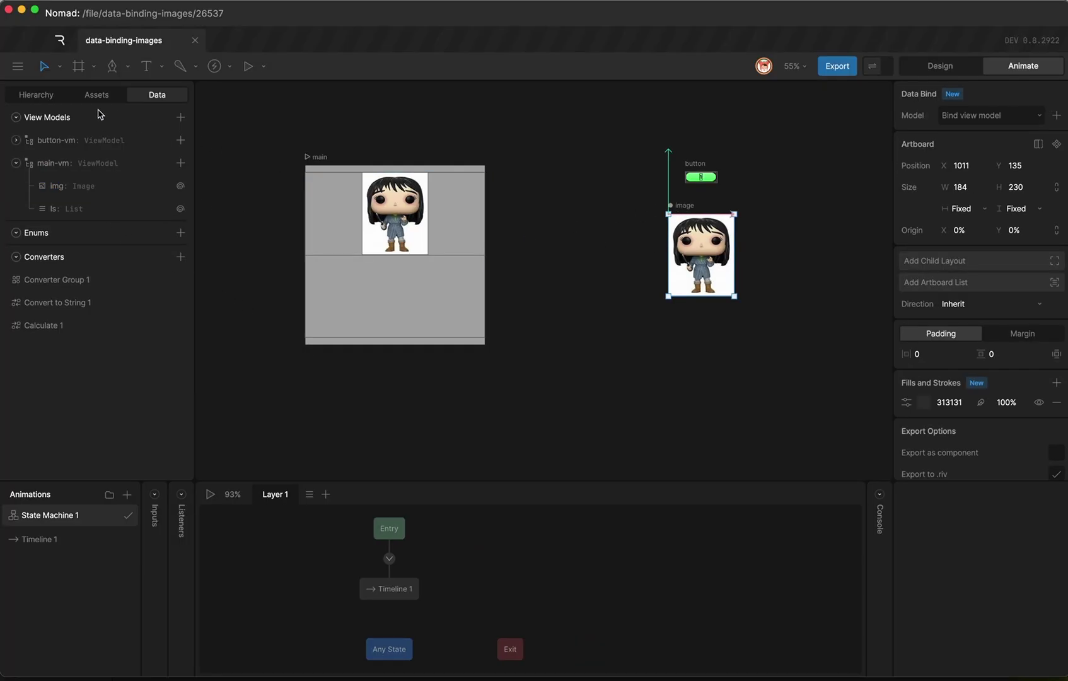
{"action": "left_click", "coordinate": [25, 92]}
{"action": "left_click", "coordinate": [70, 135]}
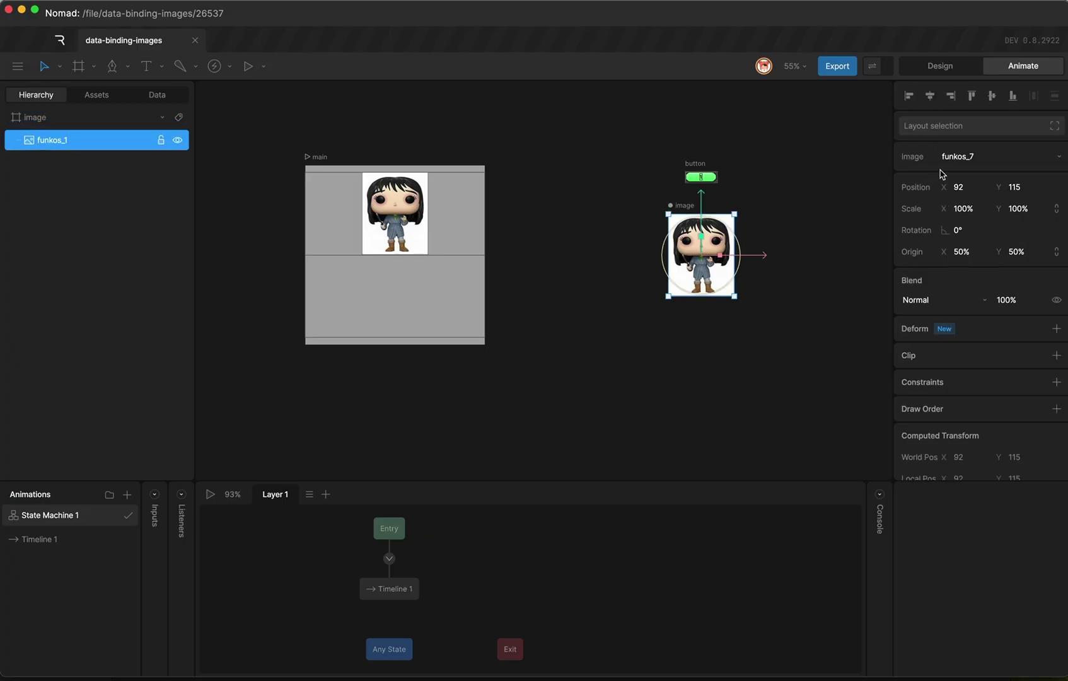
{"action": "right_click", "coordinate": [995, 165]}
{"action": "left_click", "coordinate": [1027, 179]}
{"action": "left_click", "coordinate": [882, 183]}
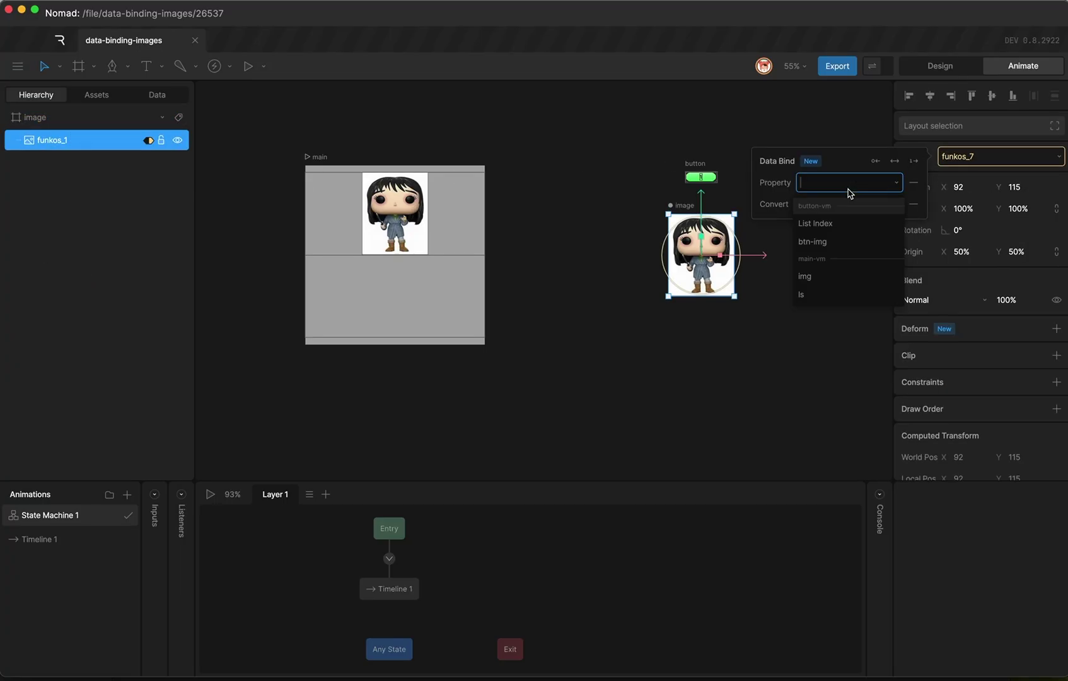
{"action": "left_click", "coordinate": [833, 277]}
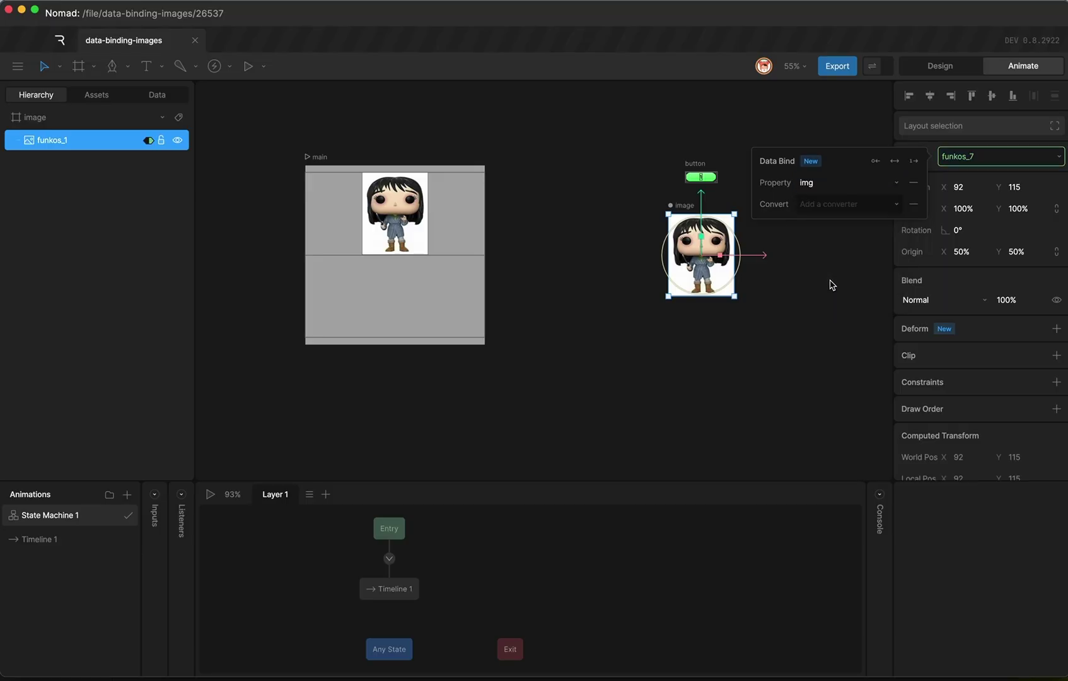
Set main-vm's img value to funkos_8.
{"action": "left_click", "coordinate": [400, 144]}
{"action": "left_click", "coordinate": [174, 99]}
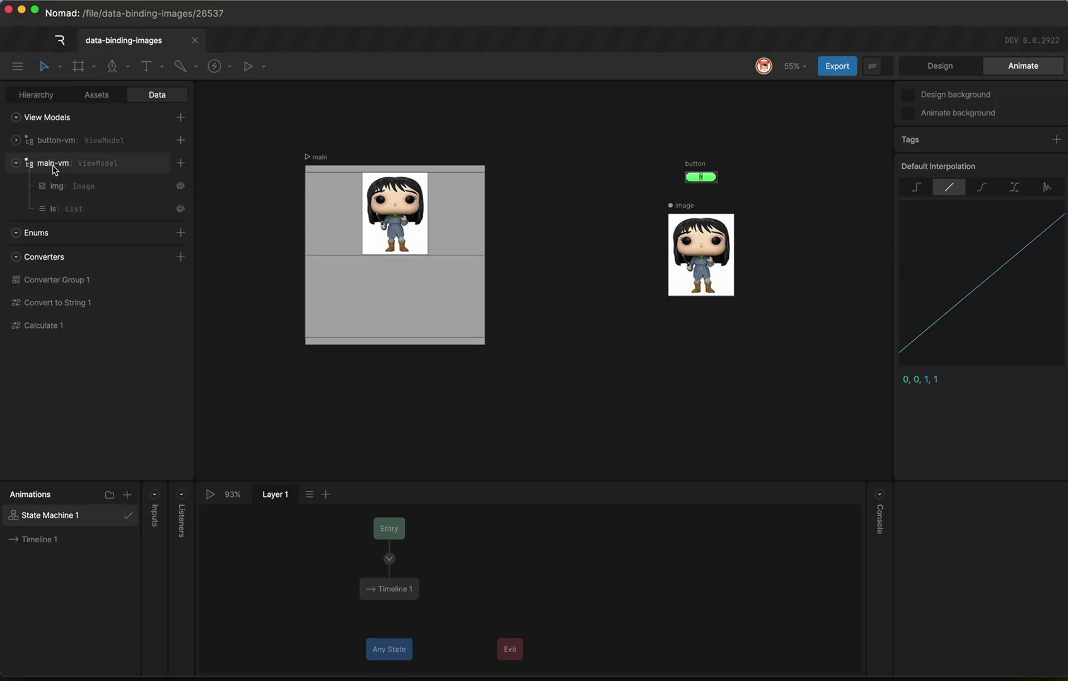
{"action": "left_click", "coordinate": [133, 169]}
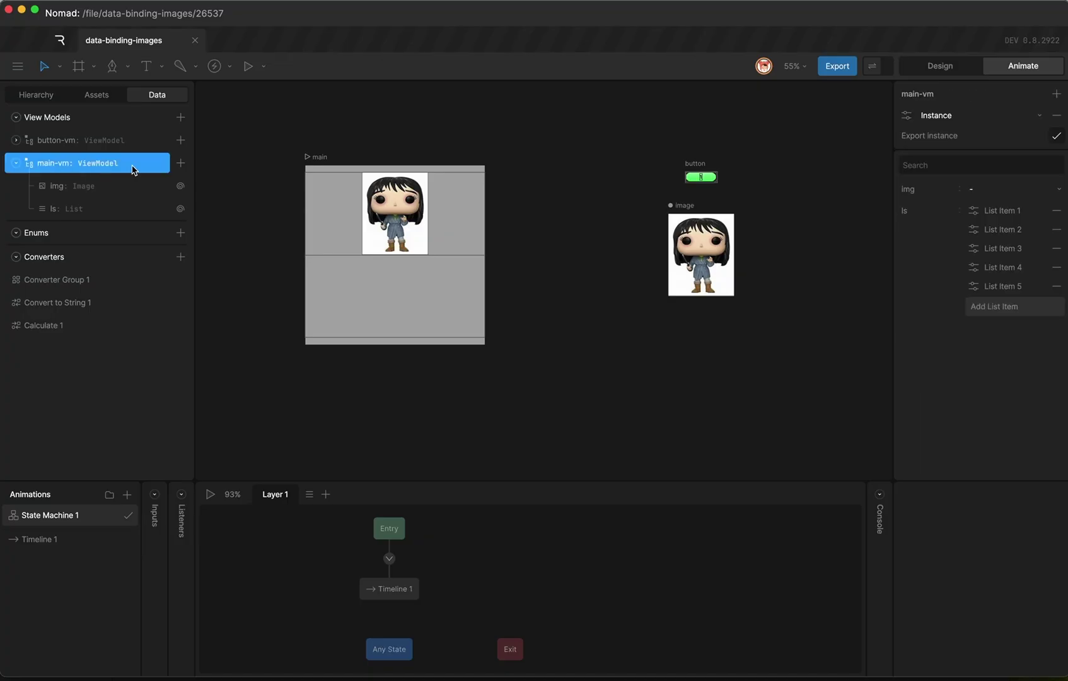
{"action": "left_click", "coordinate": [1007, 189]}
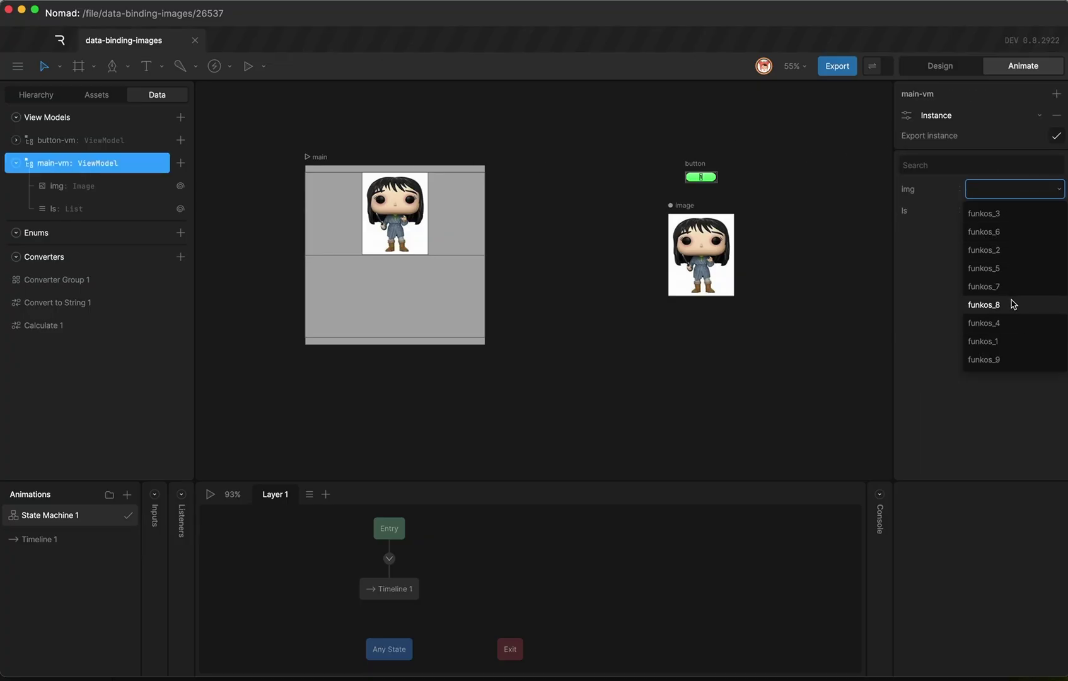
{"action": "left_click", "coordinate": [984, 304]}
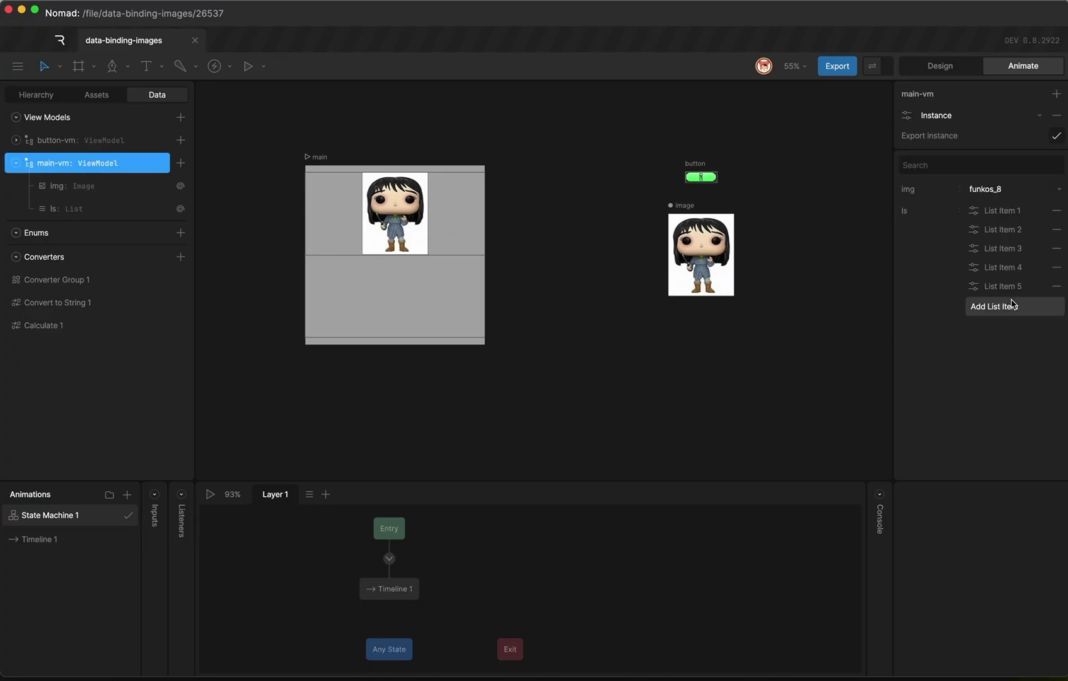
Preview the main artboard while switching img to funkos_4, then funkos_6.
{"action": "left_click", "coordinate": [324, 162]}
{"action": "left_click", "coordinate": [210, 494]}
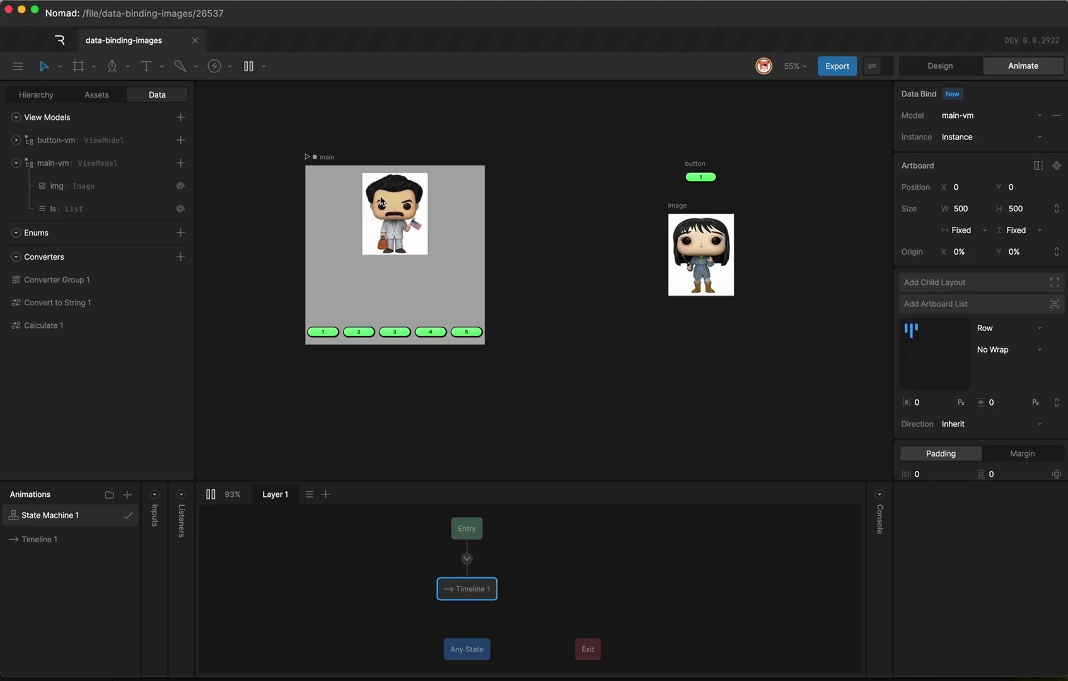
{"action": "left_click", "coordinate": [82, 163]}
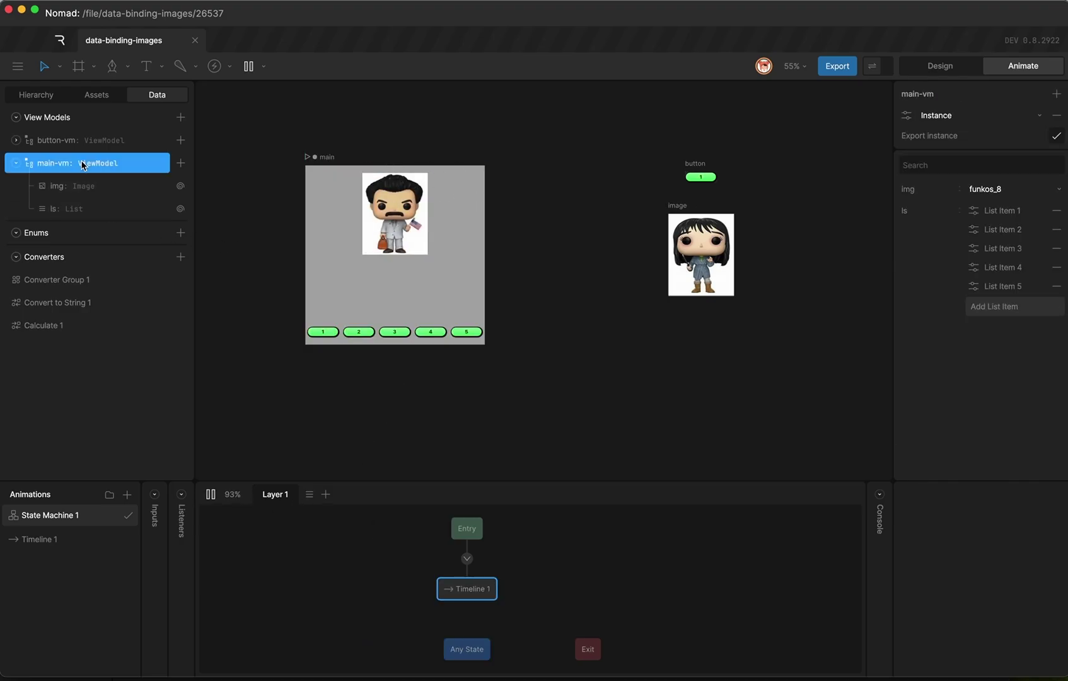
{"action": "left_click", "coordinate": [1030, 189]}
{"action": "left_click", "coordinate": [1002, 324]}
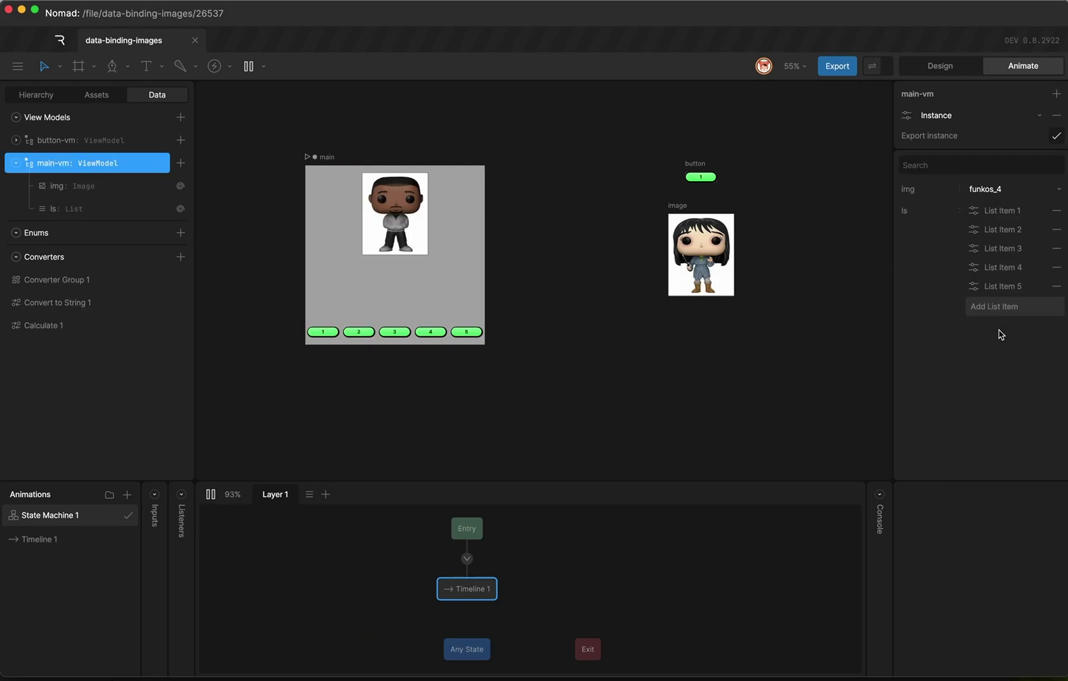
{"action": "left_click", "coordinate": [1001, 190]}
{"action": "left_click", "coordinate": [1003, 233]}
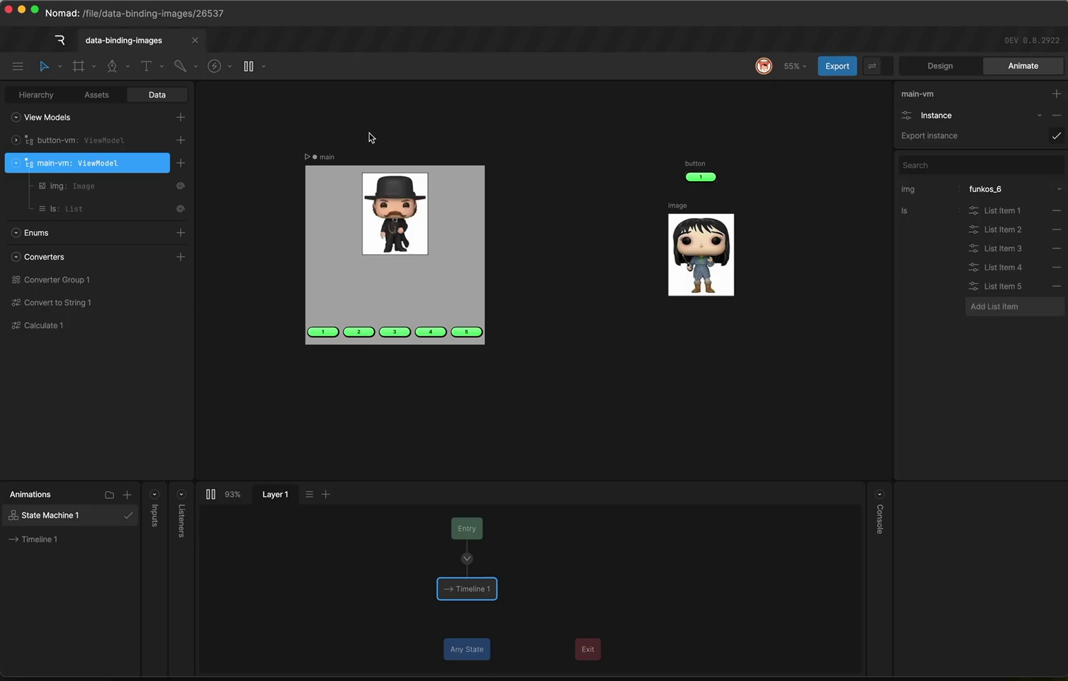
Stop the preview and select the button artboard's Row layer.
{"action": "left_click", "coordinate": [210, 494]}
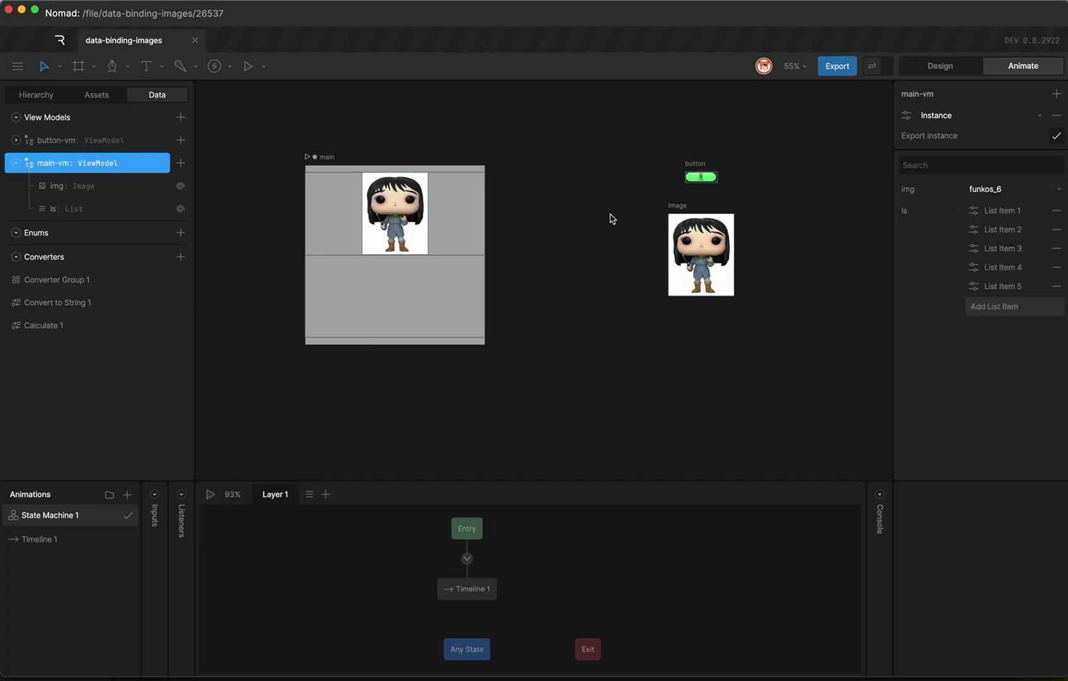
{"action": "left_click", "coordinate": [696, 170]}
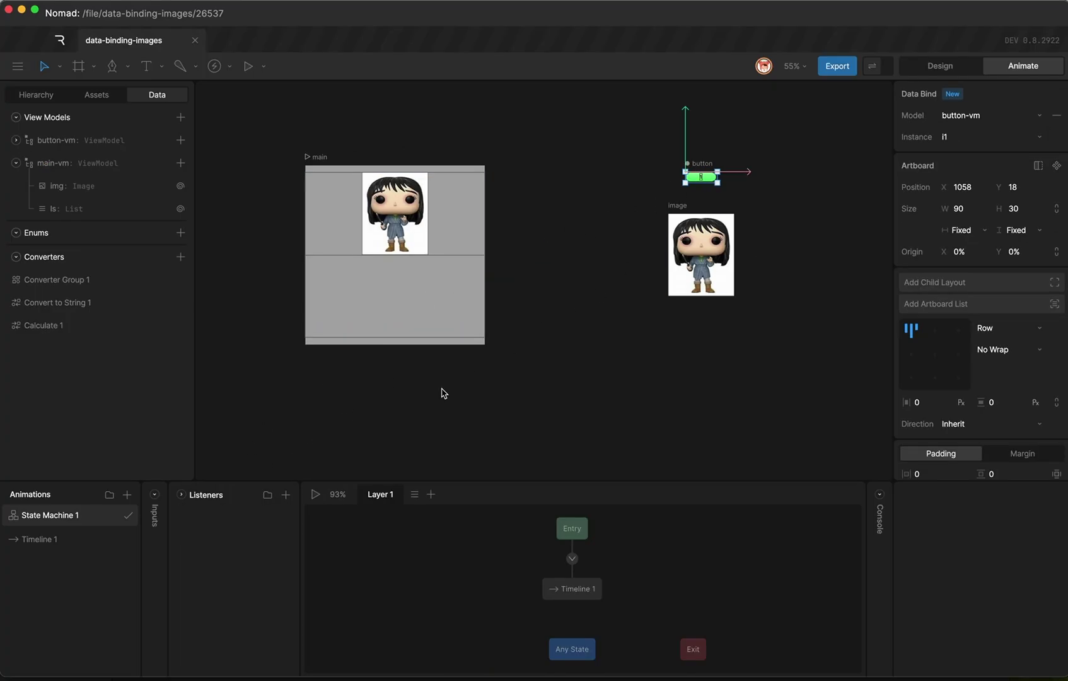
{"action": "left_click", "coordinate": [36, 95]}
{"action": "left_click", "coordinate": [64, 140]}
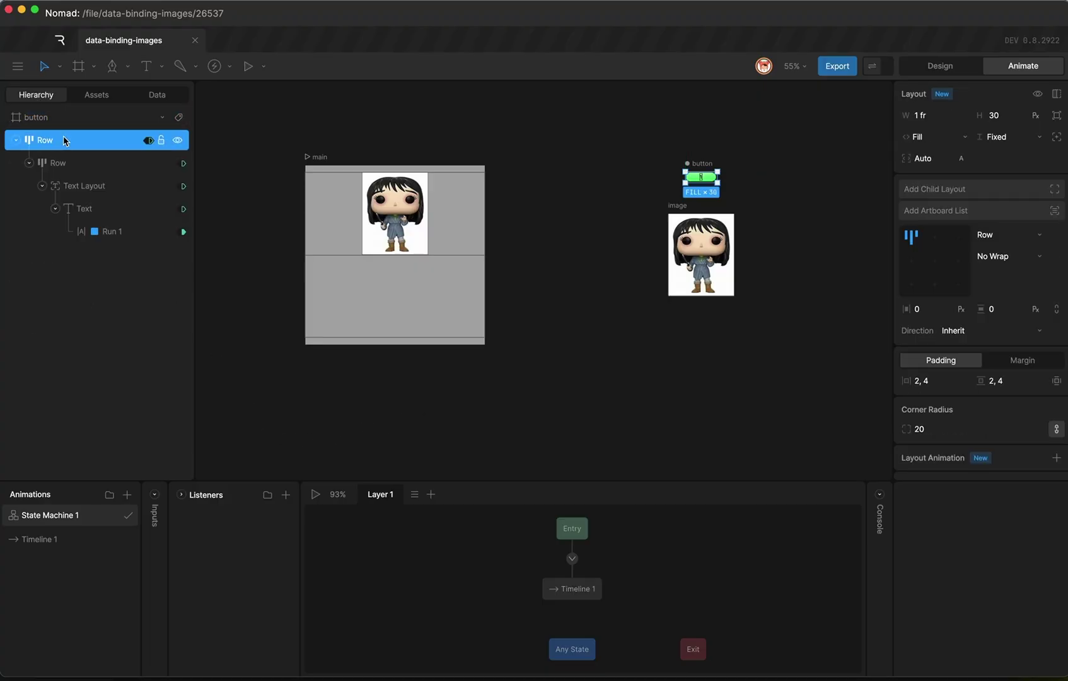
Add a Click listener on Row that sets main-vm's img to btn-img.
{"action": "left_click", "coordinate": [285, 494]}
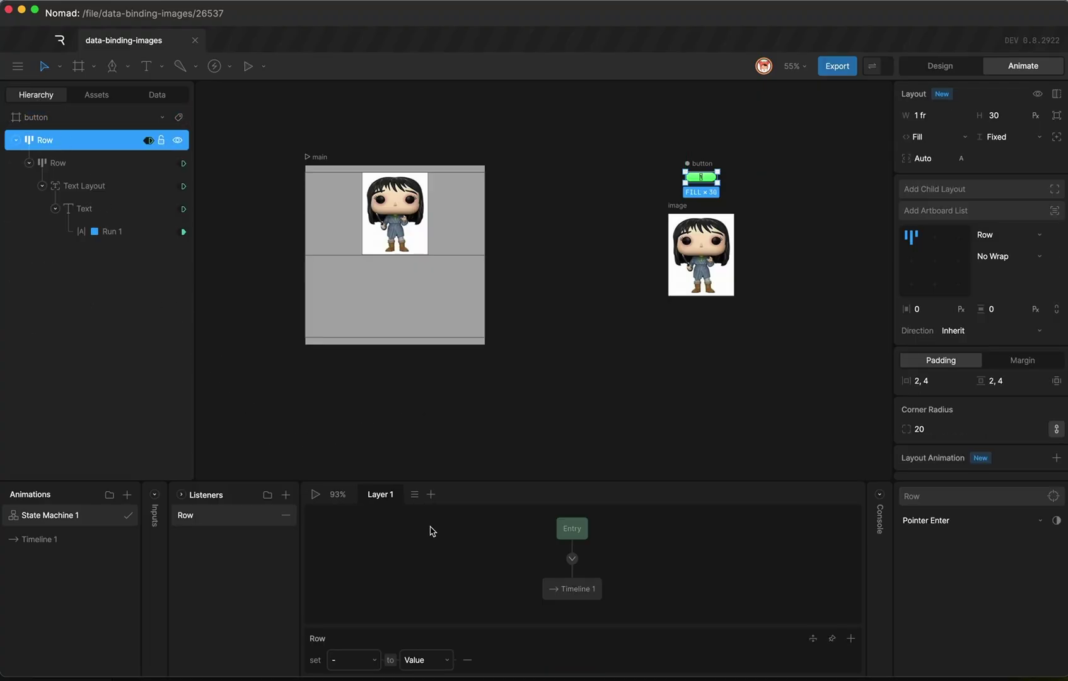
{"action": "left_click", "coordinate": [931, 521]}
{"action": "left_click", "coordinate": [921, 635]}
{"action": "left_click", "coordinate": [369, 663]}
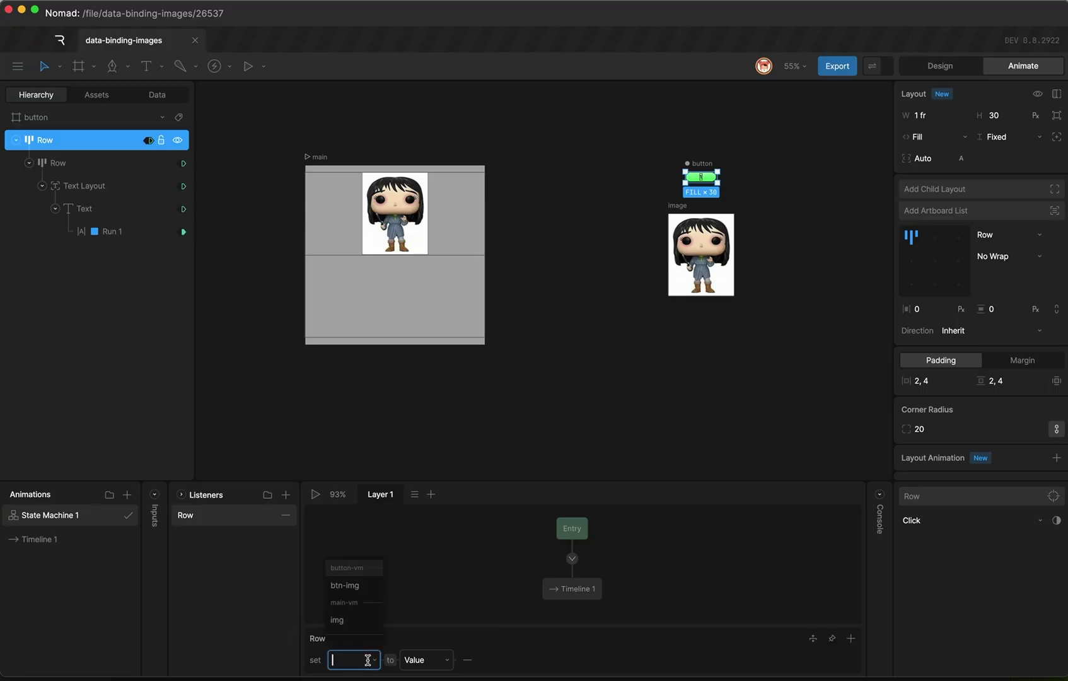
{"action": "left_click", "coordinate": [357, 623]}
{"action": "left_click", "coordinate": [436, 660]}
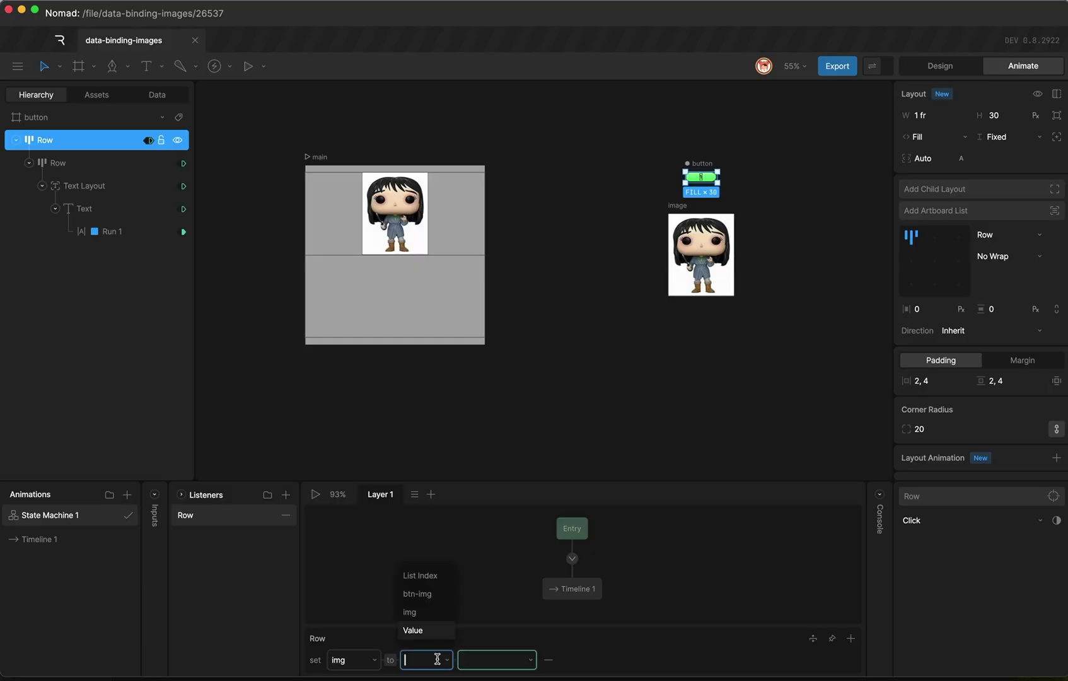
{"action": "left_click", "coordinate": [432, 595]}
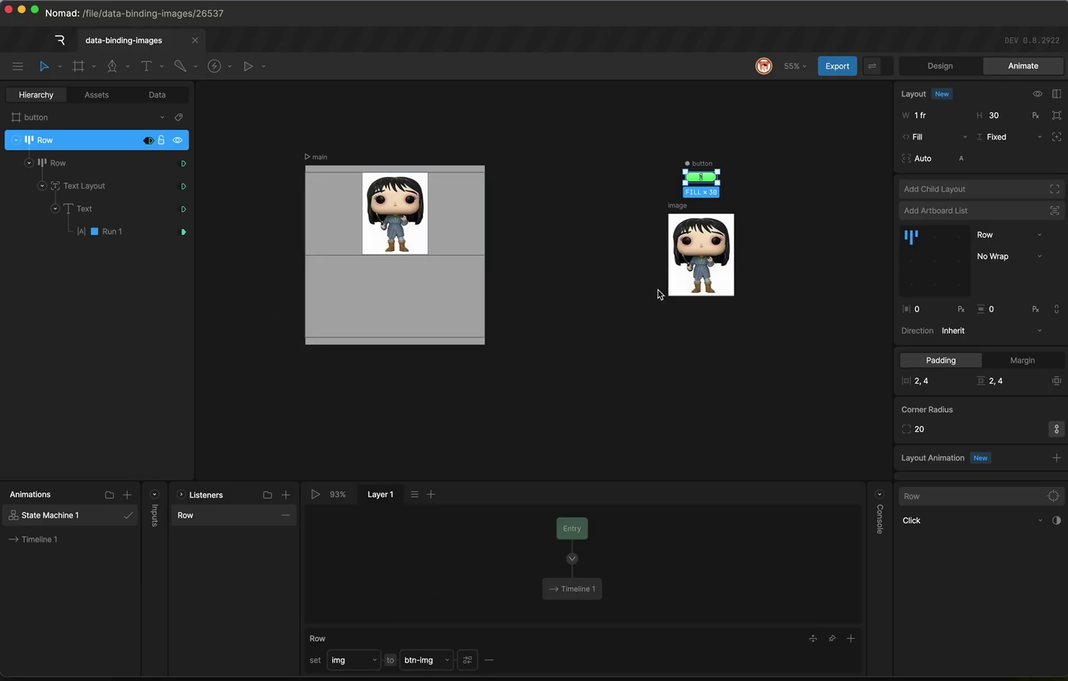
Check button-vm's btn-img instances i1–i5, mapped to funkos_1–5.
{"action": "left_click", "coordinate": [174, 99]}
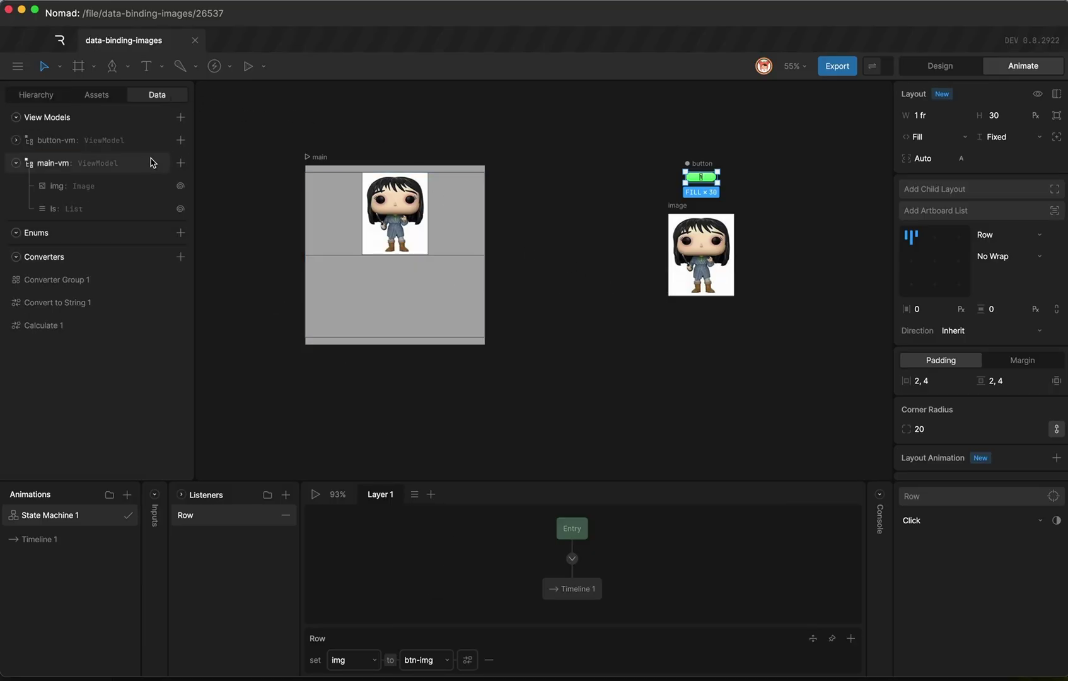
{"action": "left_click", "coordinate": [15, 140]}
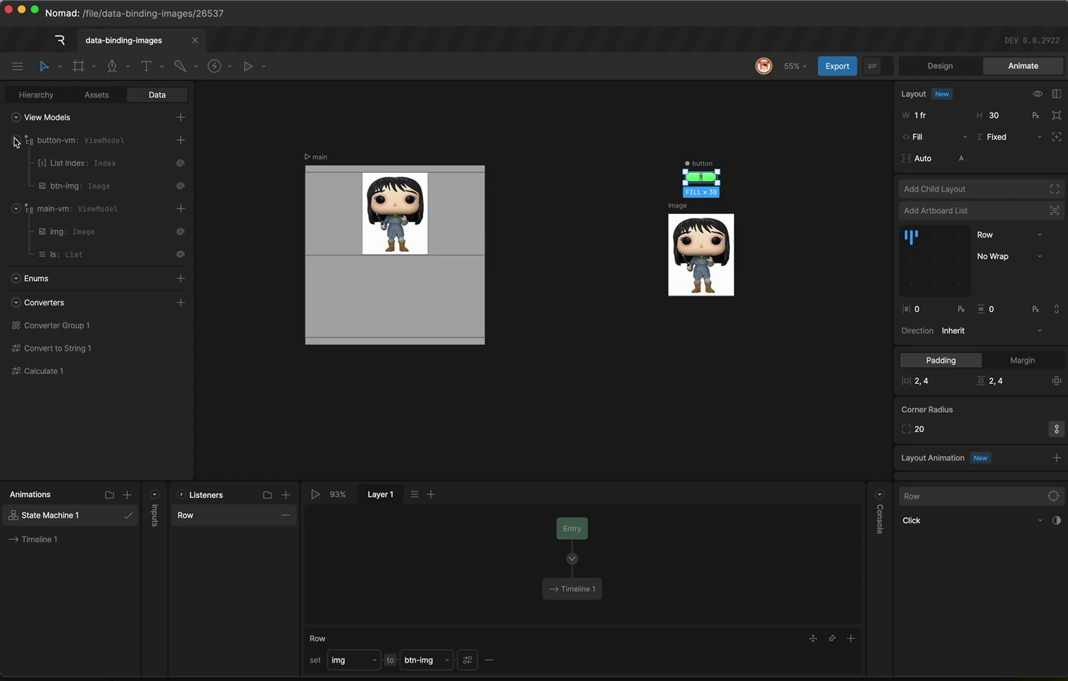
{"action": "left_click", "coordinate": [80, 187]}
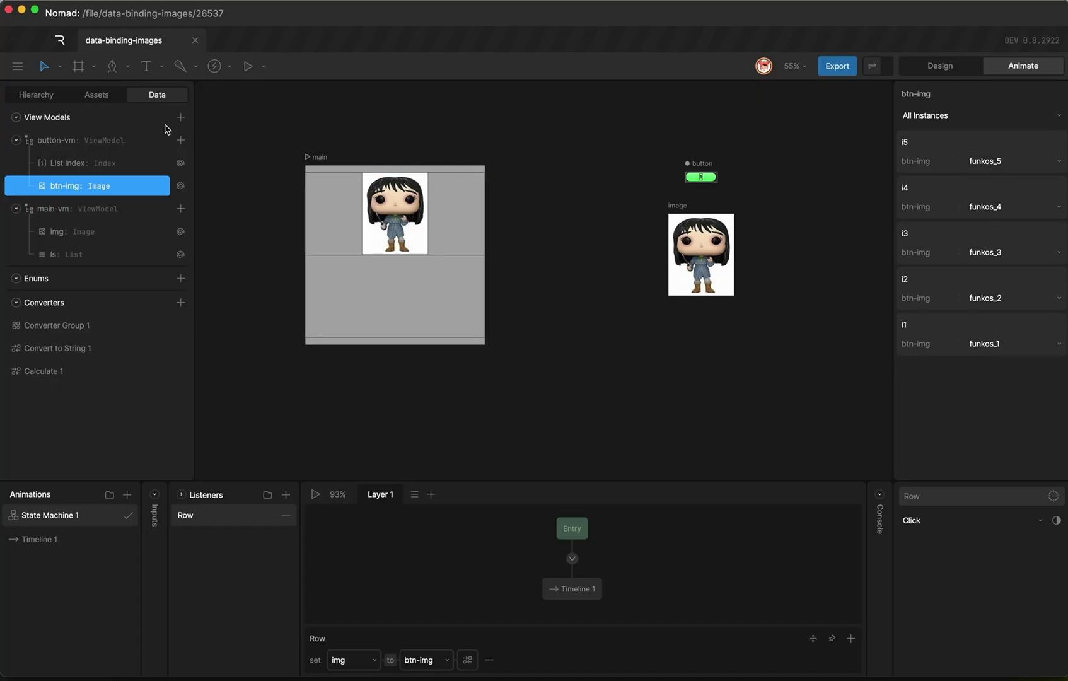
Check which list the main artboard's Artboard List layer uses.
{"action": "left_click", "coordinate": [315, 158]}
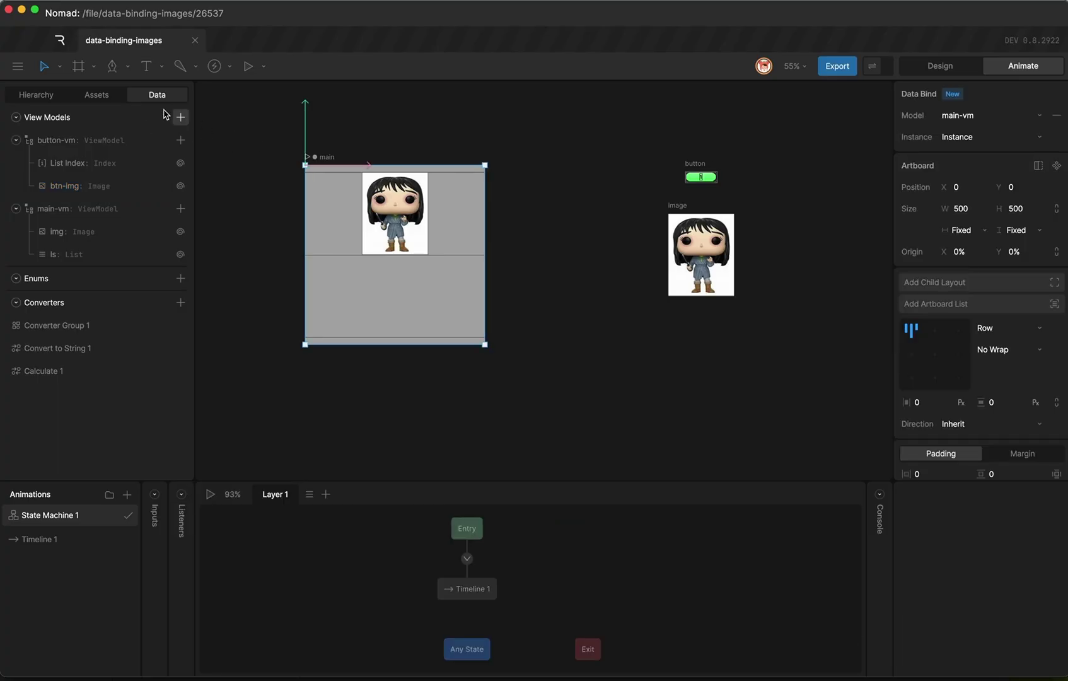
{"action": "left_click", "coordinate": [39, 94]}
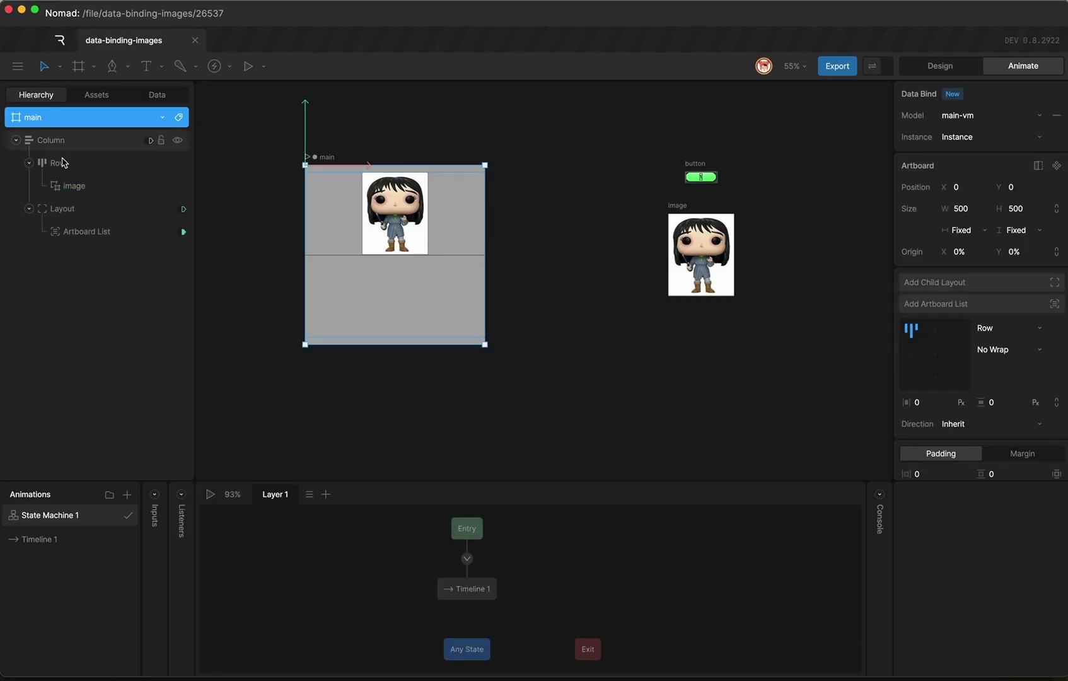
{"action": "left_click", "coordinate": [87, 231]}
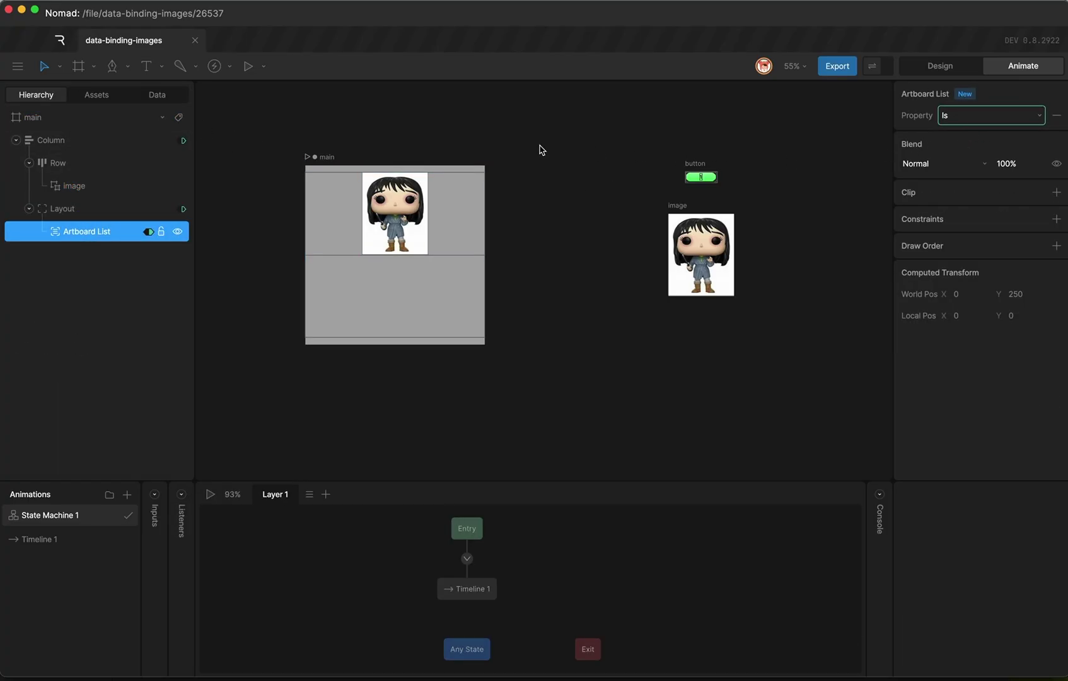
Inspect the ls list's List Items 1–4 and their button-vm instances.
{"action": "left_click", "coordinate": [158, 99]}
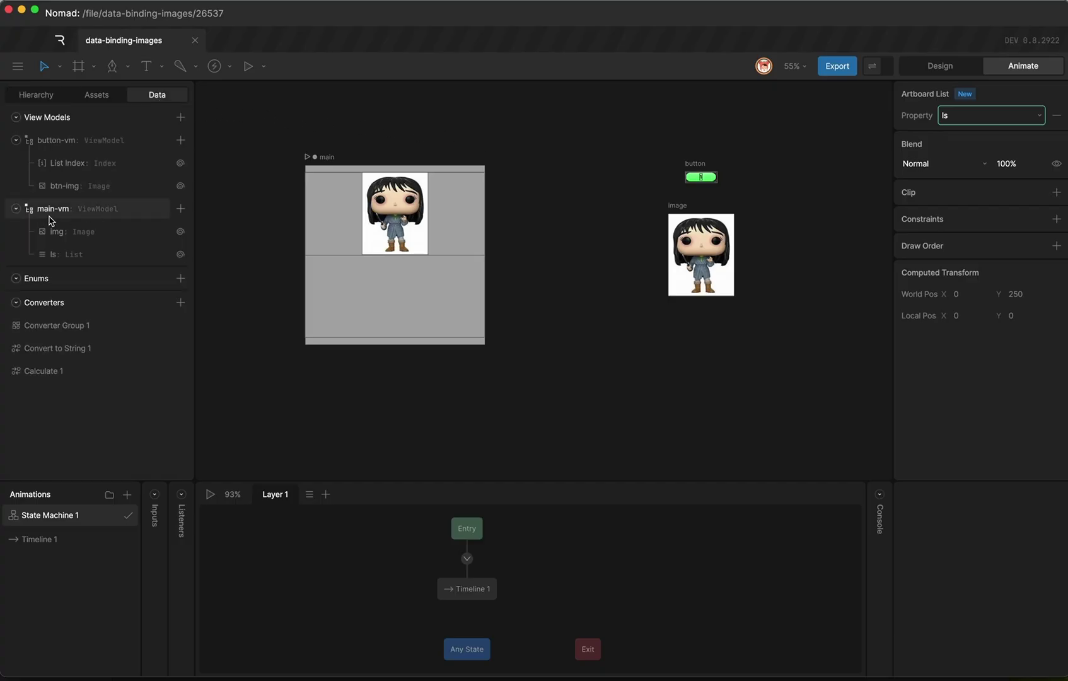
{"action": "left_click", "coordinate": [102, 252]}
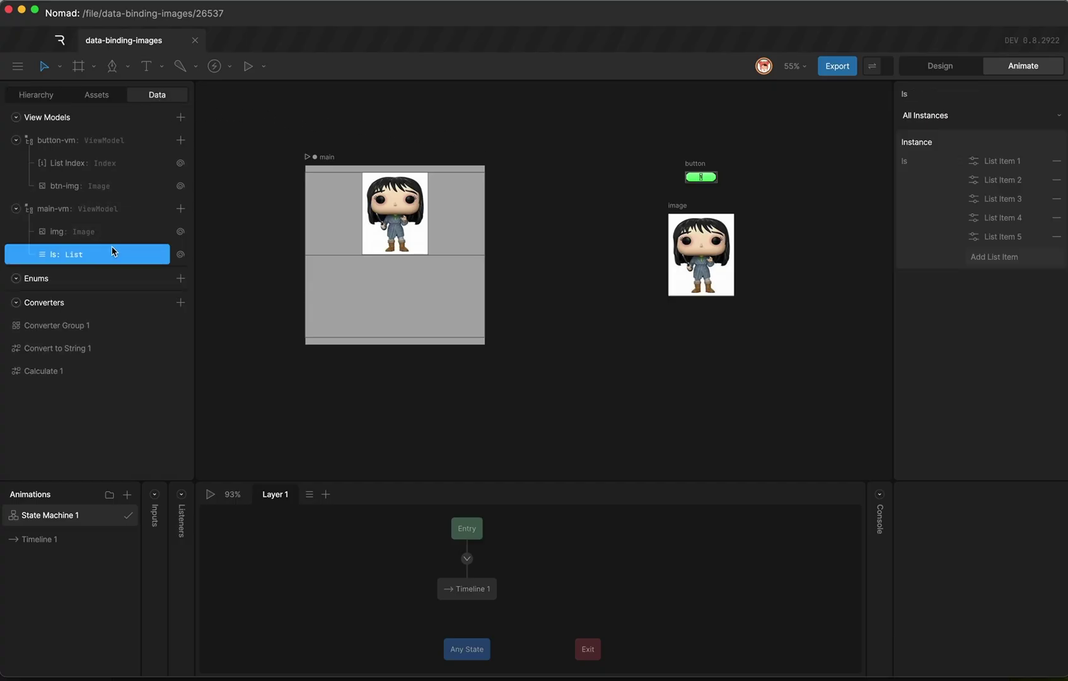
{"action": "left_click", "coordinate": [973, 160]}
{"action": "left_click", "coordinate": [973, 180]}
{"action": "left_click", "coordinate": [974, 199]}
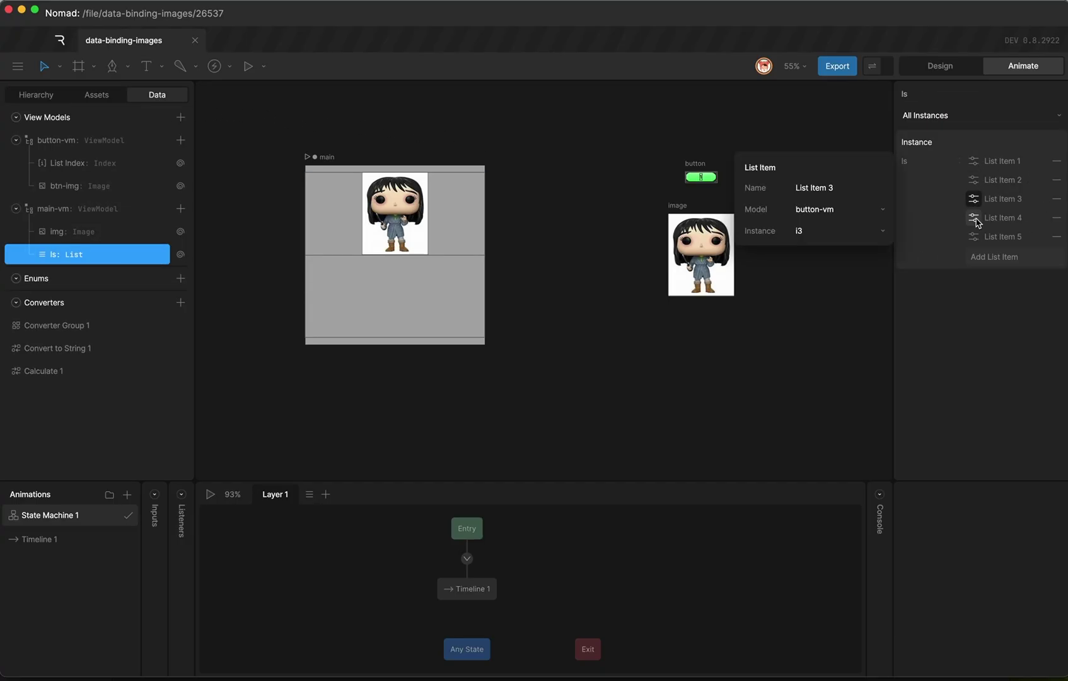
{"action": "left_click", "coordinate": [974, 222]}
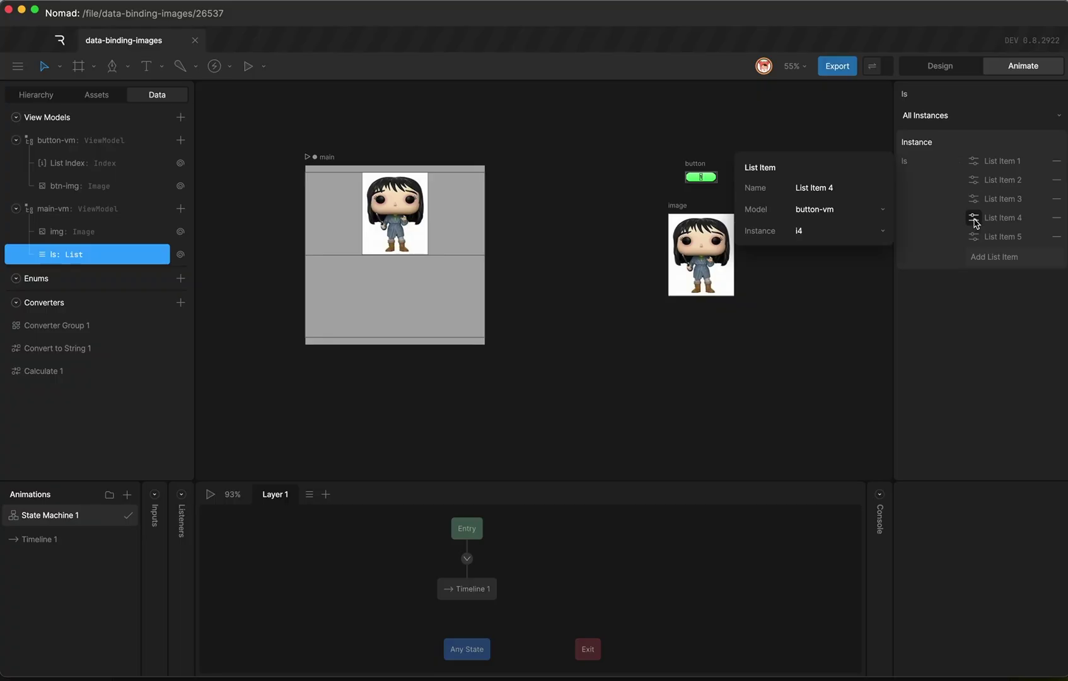
Preview the main artboard, click buttons 1 through 5 to swap figures, then stop.
{"action": "left_click", "coordinate": [316, 159]}
{"action": "left_click", "coordinate": [210, 495]}
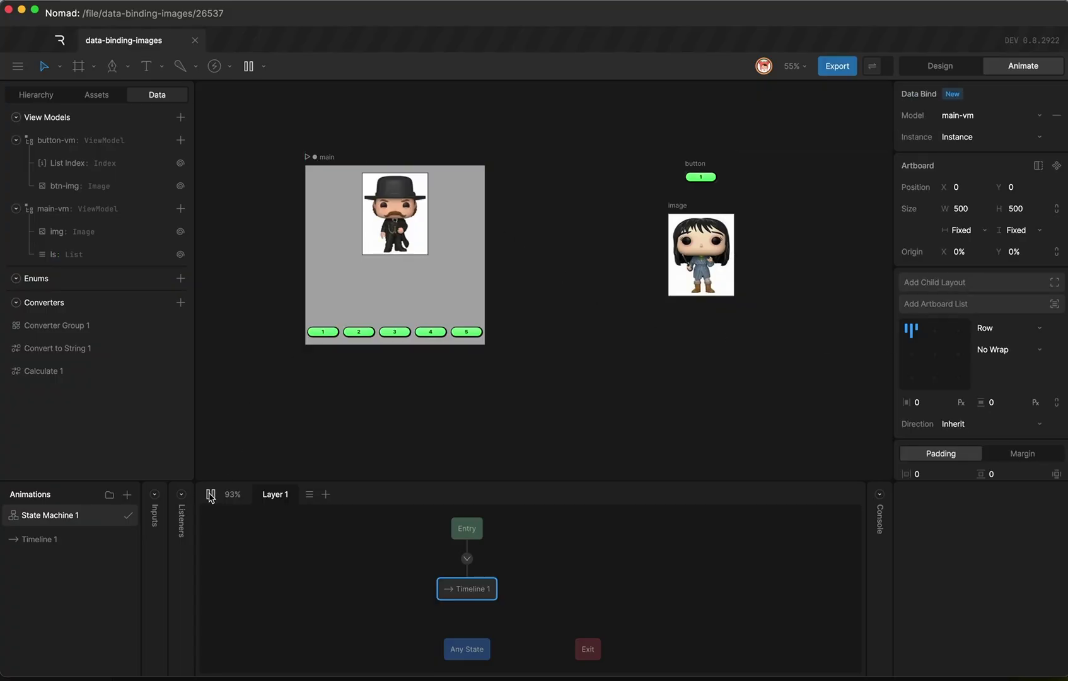
{"action": "left_click", "coordinate": [333, 334]}
{"action": "left_click", "coordinate": [361, 334]}
{"action": "left_click", "coordinate": [392, 334]}
{"action": "left_click", "coordinate": [432, 334]}
{"action": "left_click", "coordinate": [478, 335]}
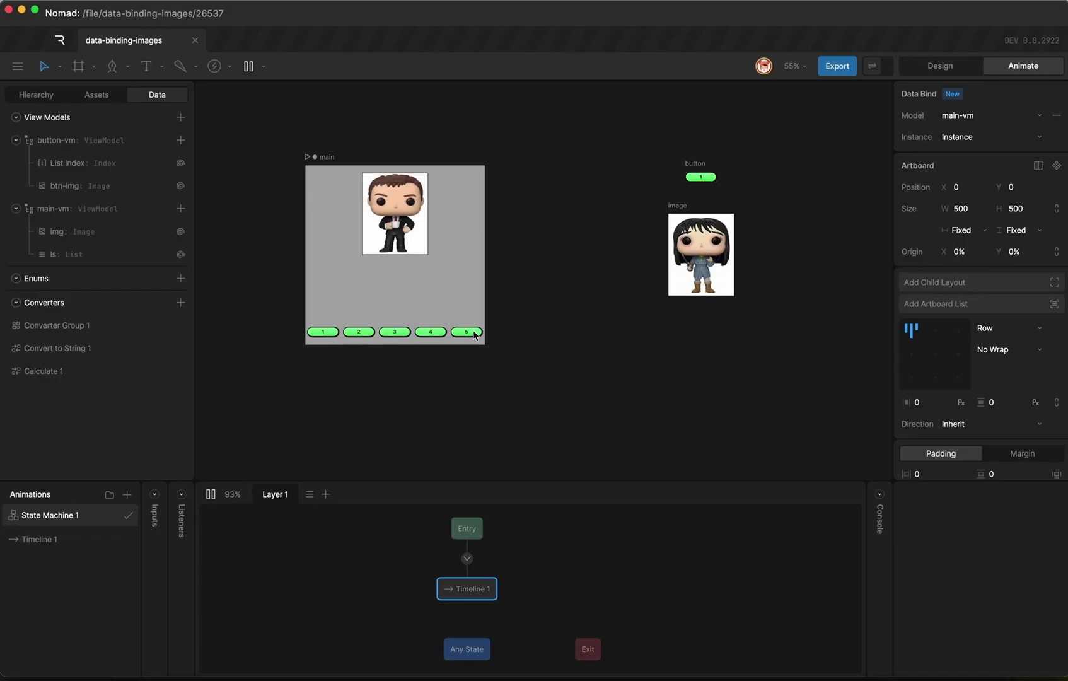
{"action": "left_click", "coordinate": [211, 495]}
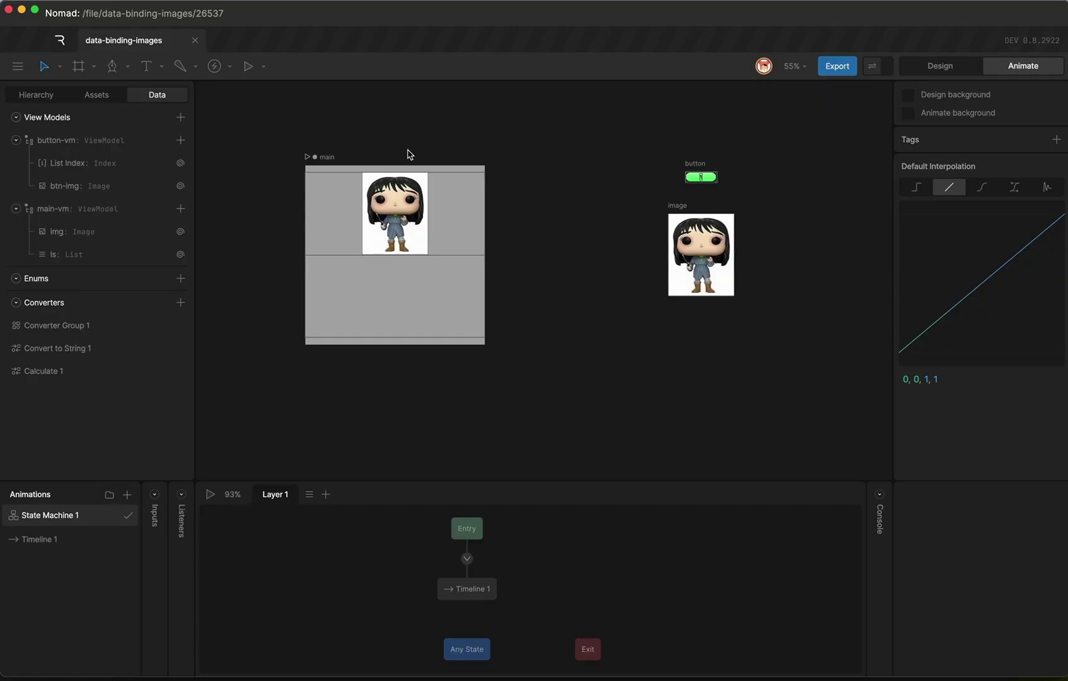
In Assets, select funkos_1 through funkos_9 together.
{"action": "left_click", "coordinate": [99, 97]}
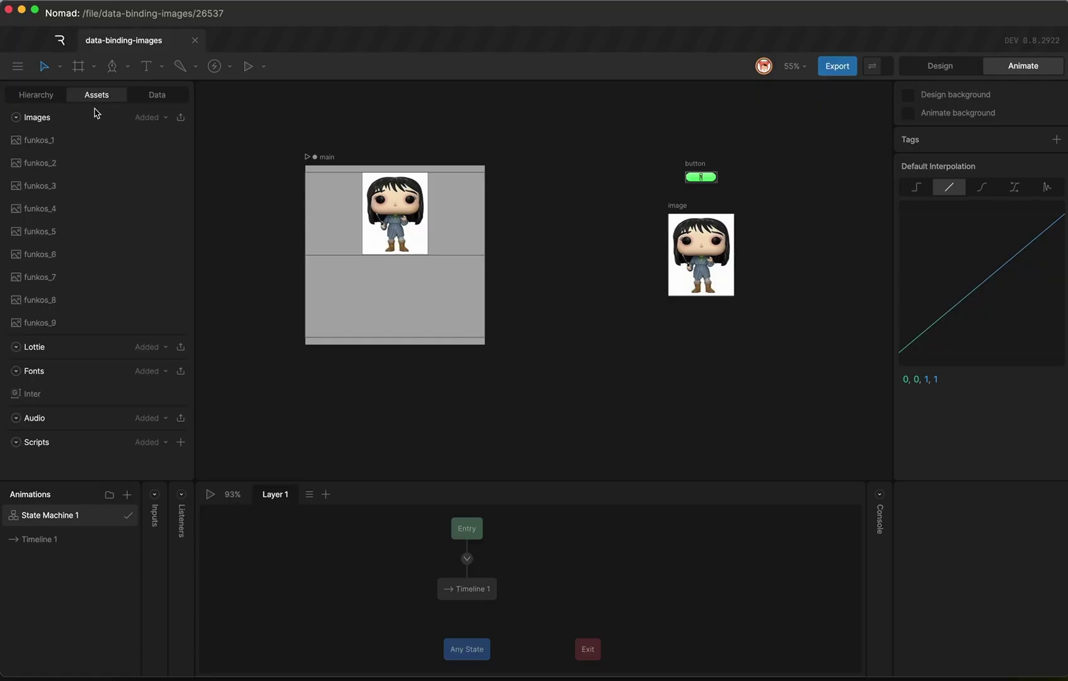
{"action": "left_click", "coordinate": [89, 138]}
{"action": "left_click", "coordinate": [88, 321], "text": "shift"}
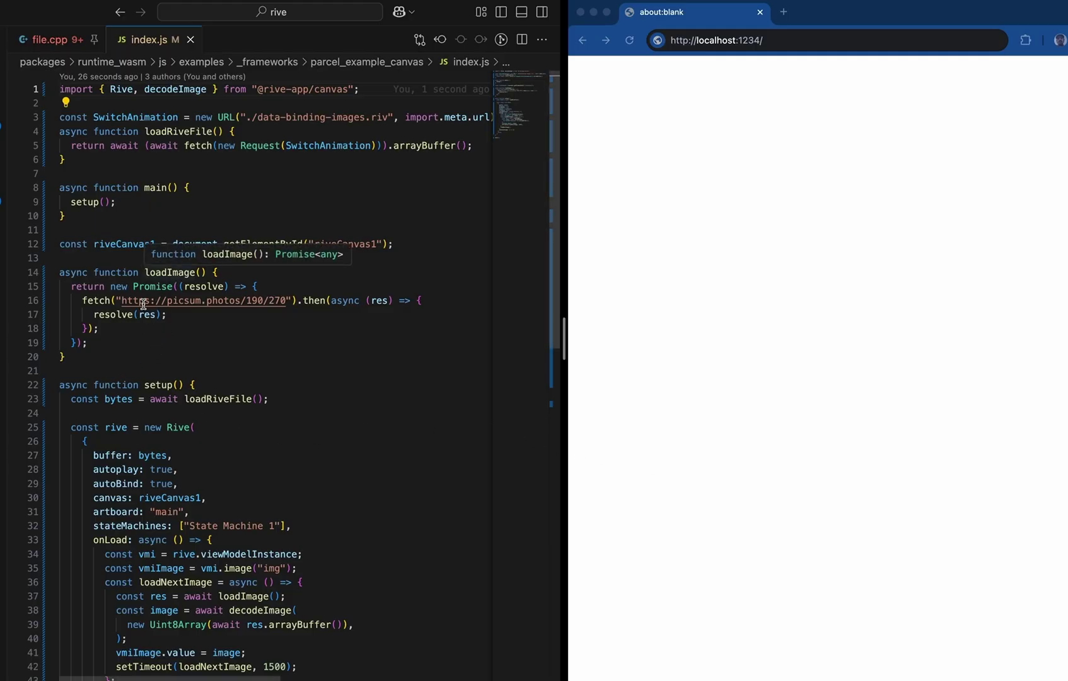
{"action": "left_click", "coordinate": [191, 353]}
{"action": "scroll", "coordinate": [191, 354], "scroll_direction": "down", "scroll_amount": 4}
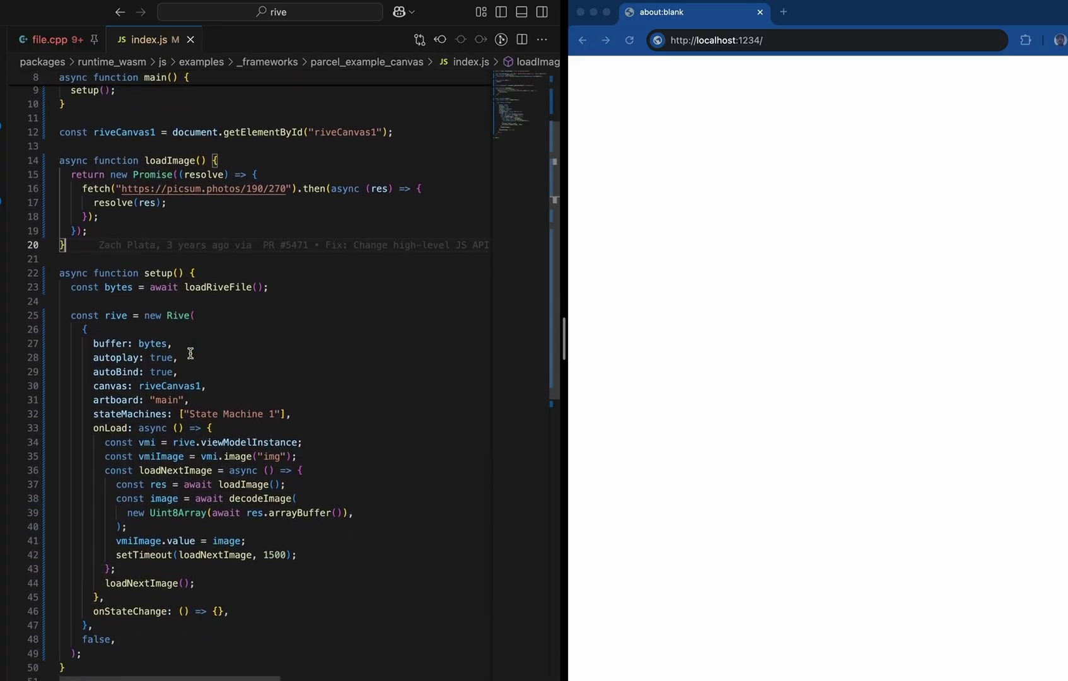
{"action": "scroll", "coordinate": [214, 342], "scroll_direction": "down", "scroll_amount": 3}
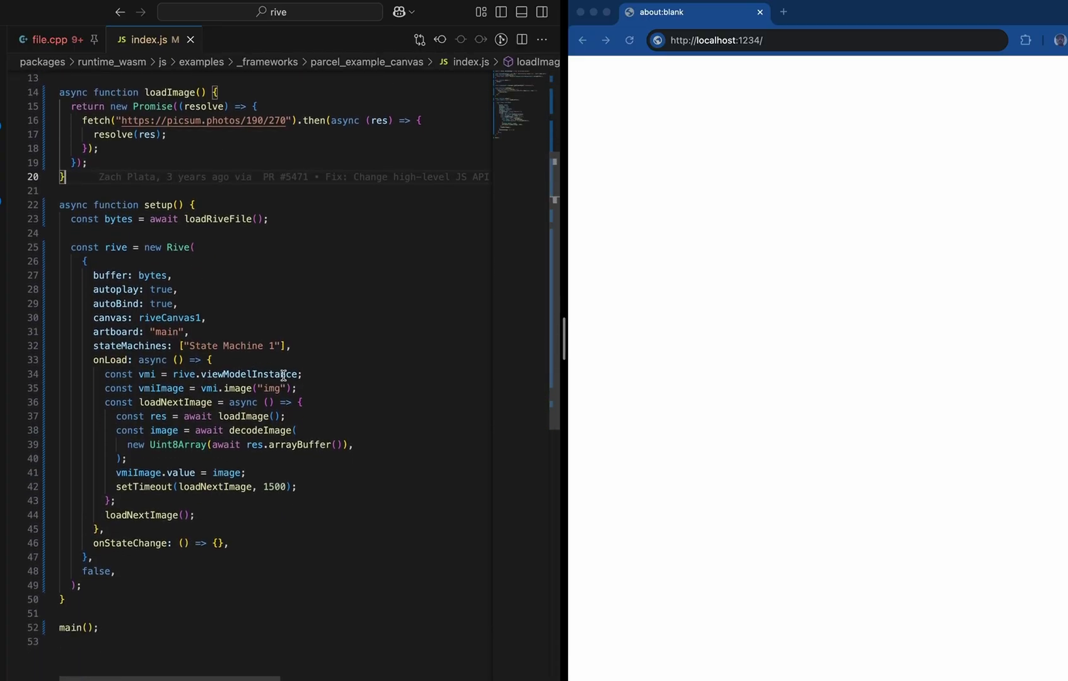
{"action": "left_click", "coordinate": [94, 304]}
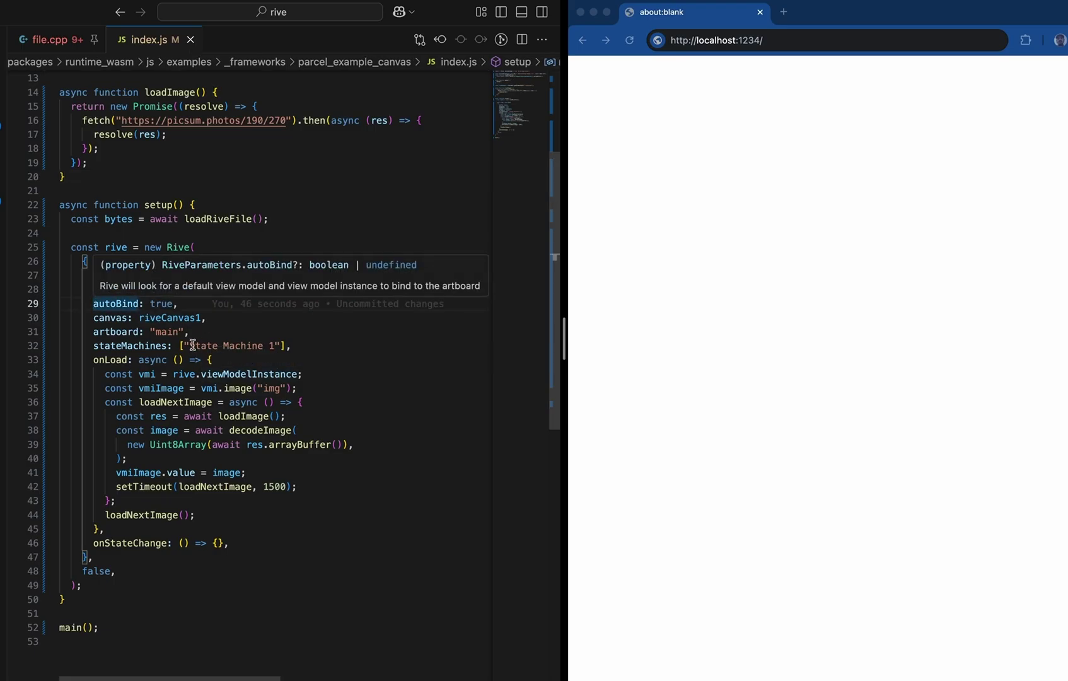
{"action": "left_click", "coordinate": [302, 387]}
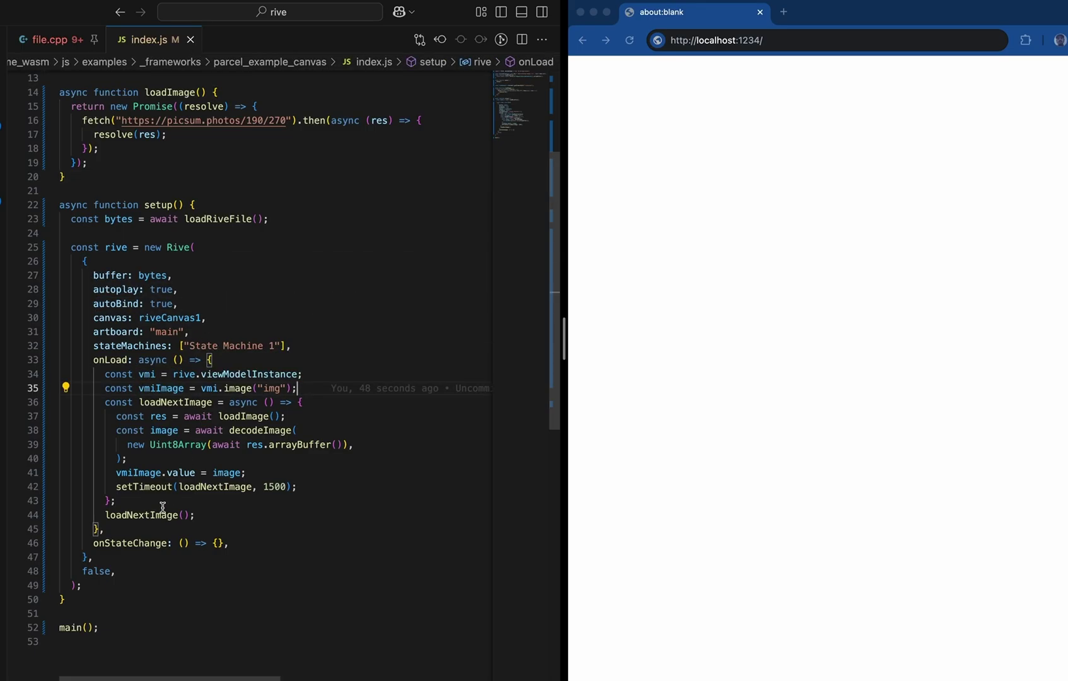
{"action": "double_click", "coordinate": [269, 486]}
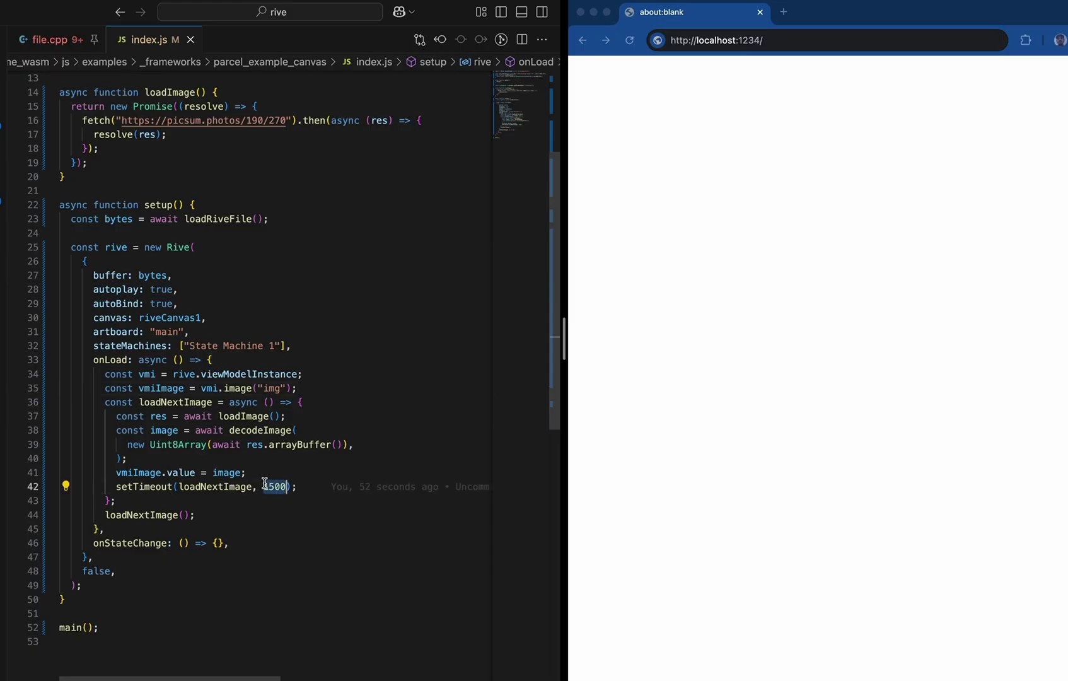
{"action": "left_click", "coordinate": [294, 416]}
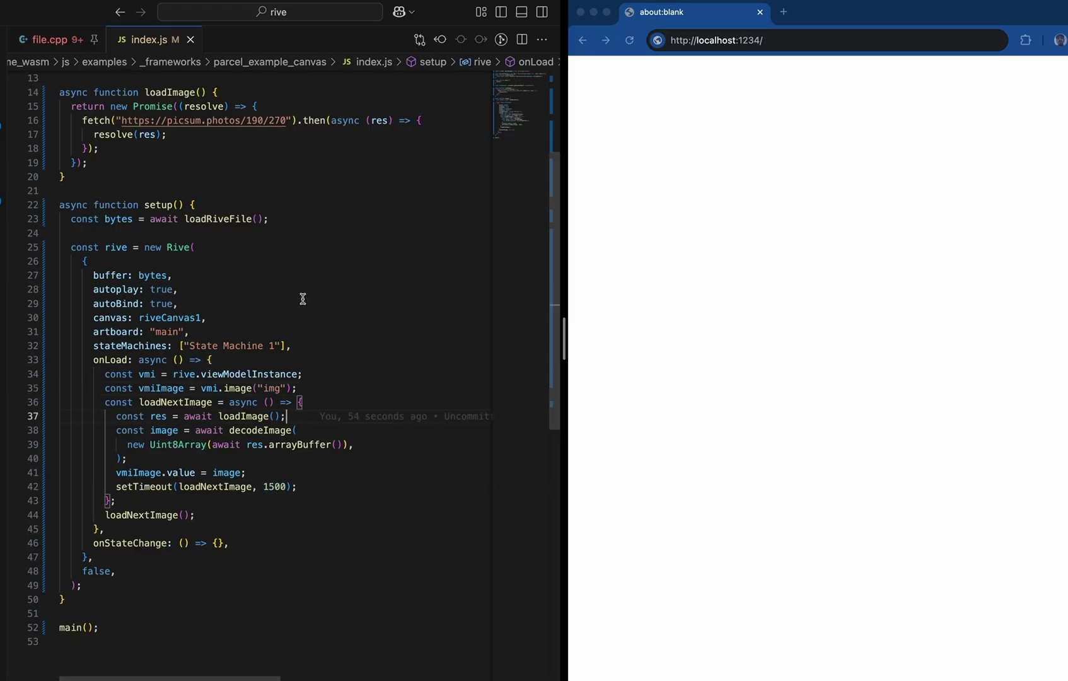
{"action": "mouse_move", "coordinate": [136, 474]}
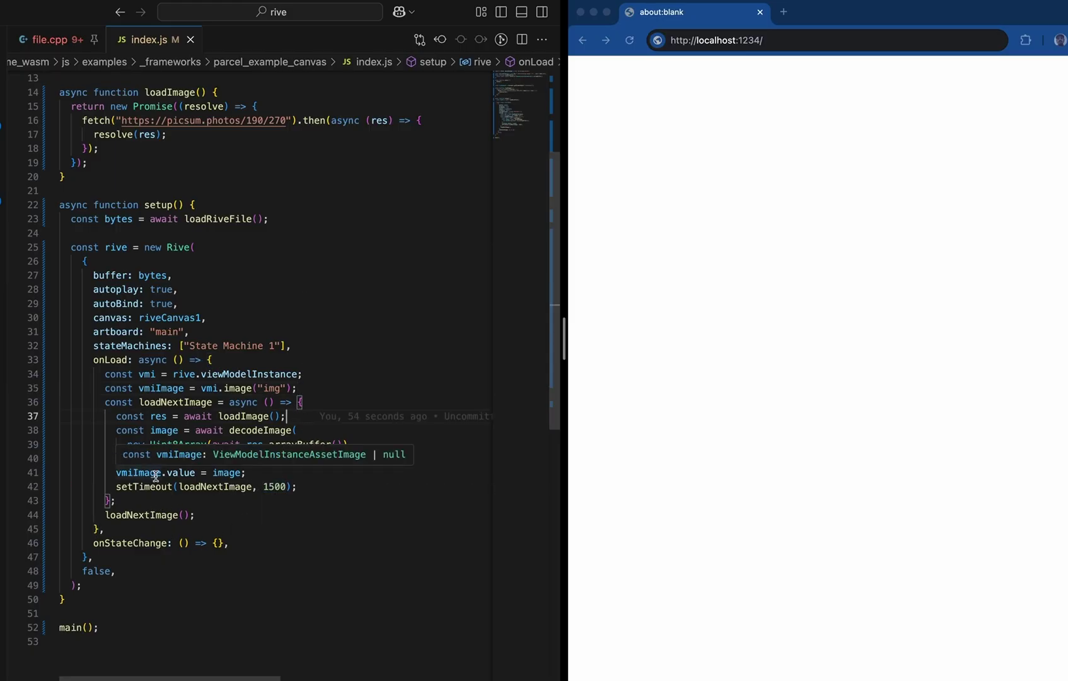
{"action": "left_click", "coordinate": [231, 473]}
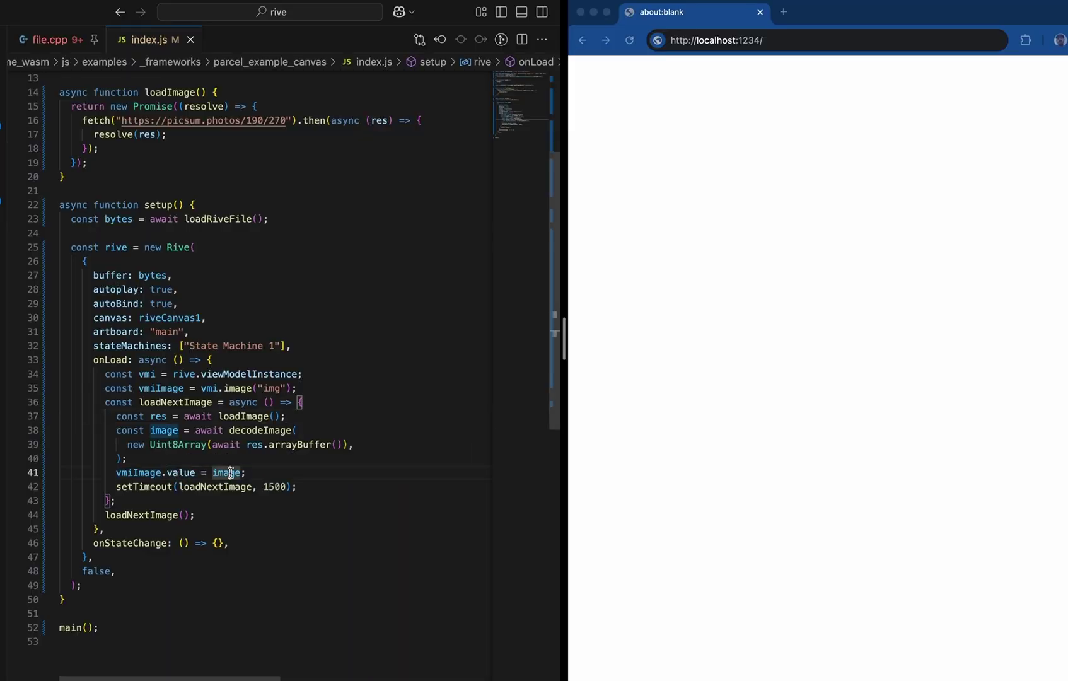
{"action": "left_click", "coordinate": [361, 485]}
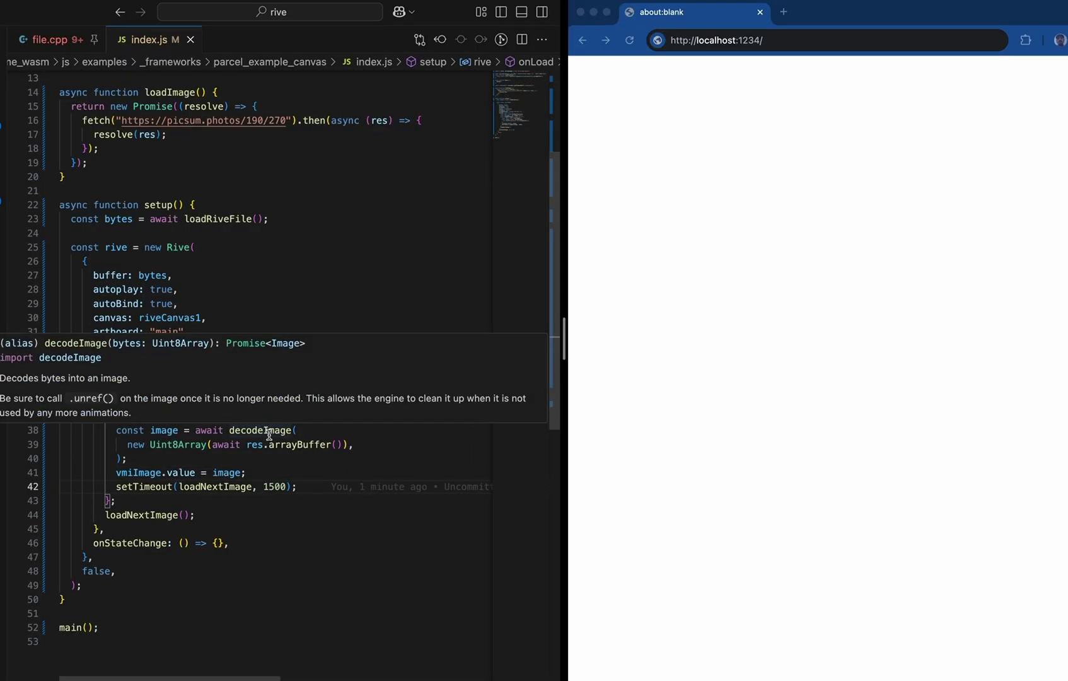
{"action": "left_click", "coordinate": [314, 460]}
{"action": "scroll", "coordinate": [370, 269], "scroll_direction": "up", "scroll_amount": 4}
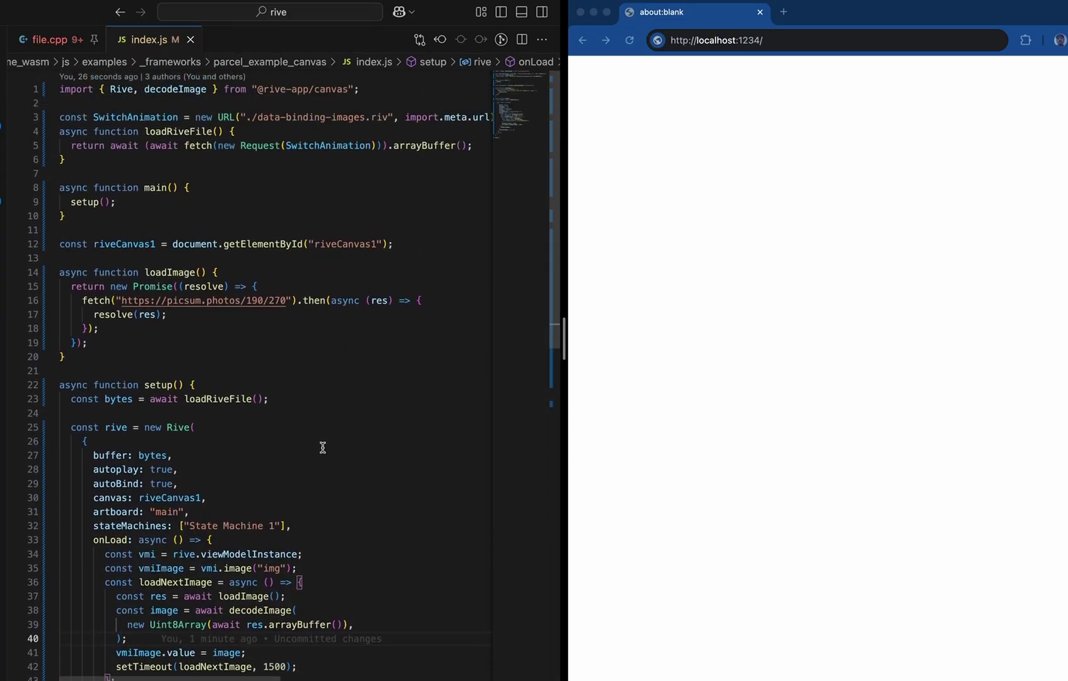
{"action": "scroll", "coordinate": [322, 447], "scroll_direction": "down", "scroll_amount": 5}
Reload localhost:1234 in Chrome to see changing picsum photos above buttons 1–5.
{"action": "left_click", "coordinate": [820, 44]}
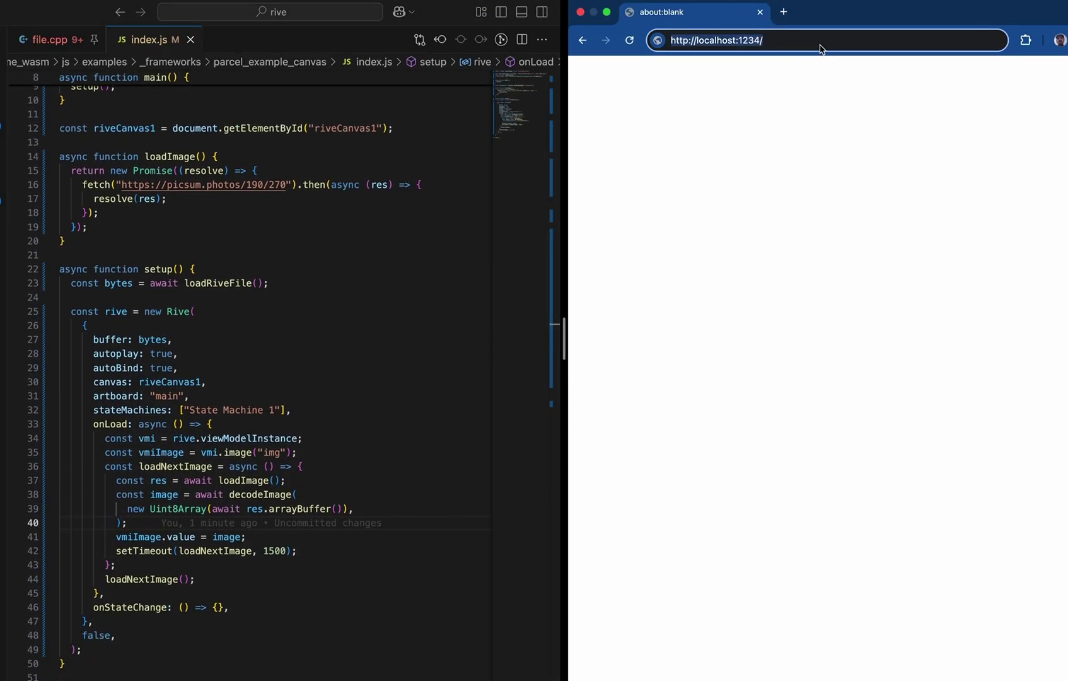
{"action": "key", "text": "Return"}
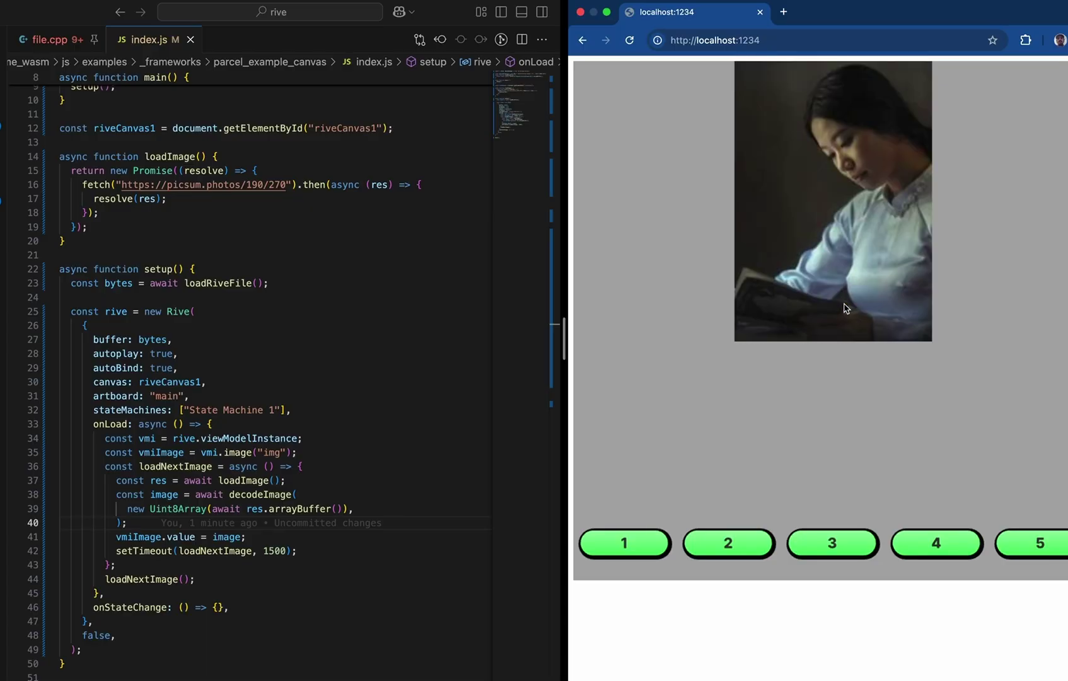
{"action": "left_click", "coordinate": [259, 345]}
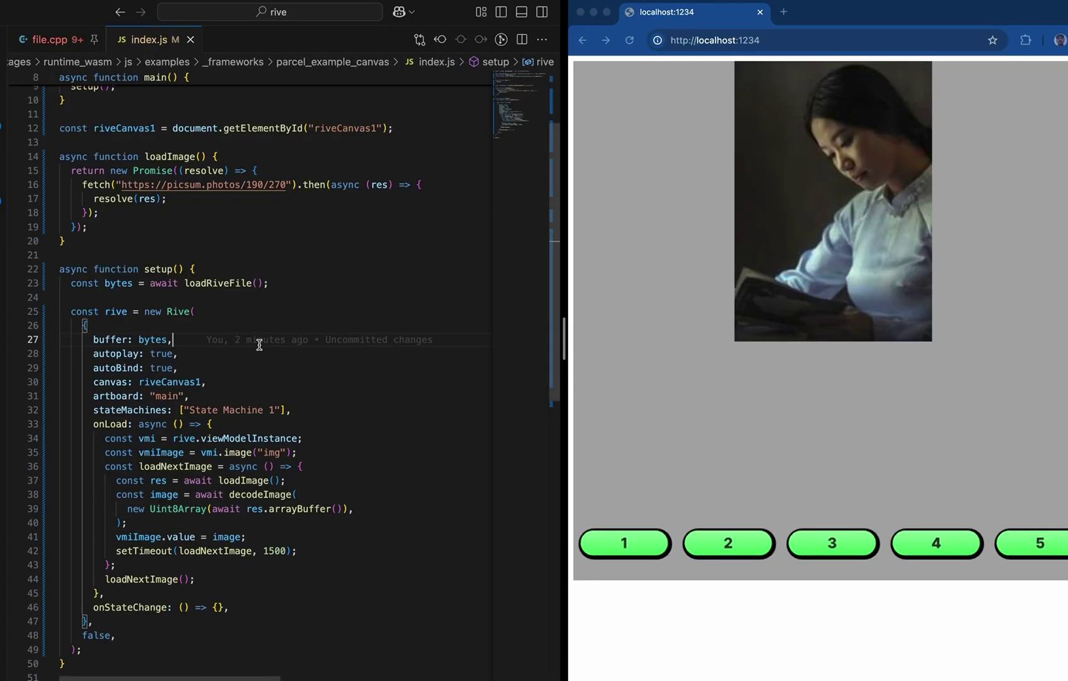